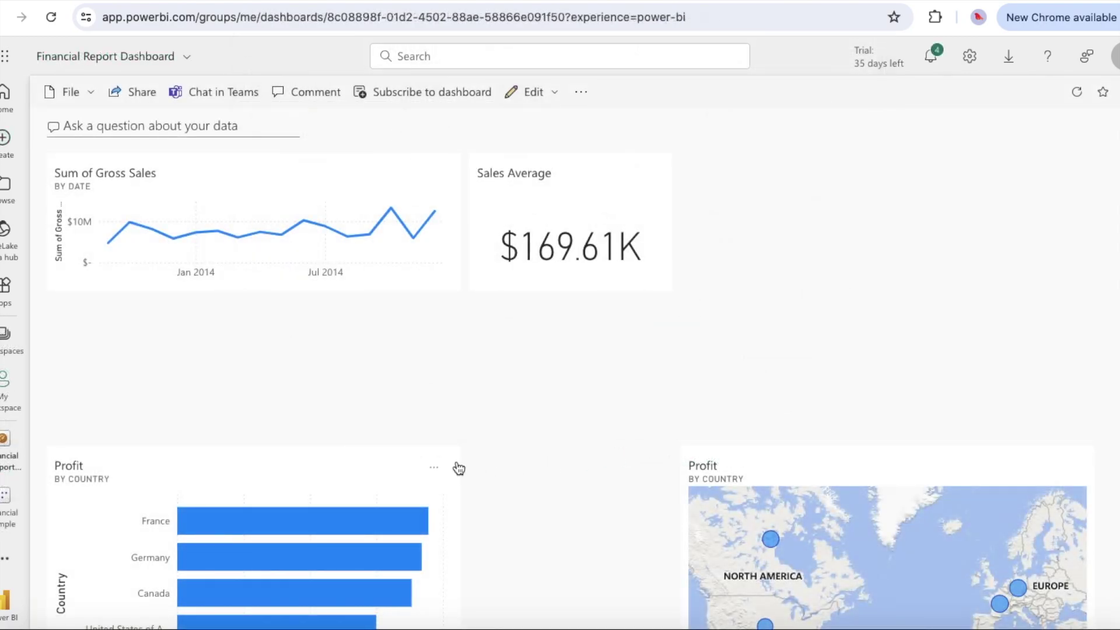
Open the profit-by-country bar chart tile full size in Q&A
{"action": "left_click", "coordinate": [459, 468]}
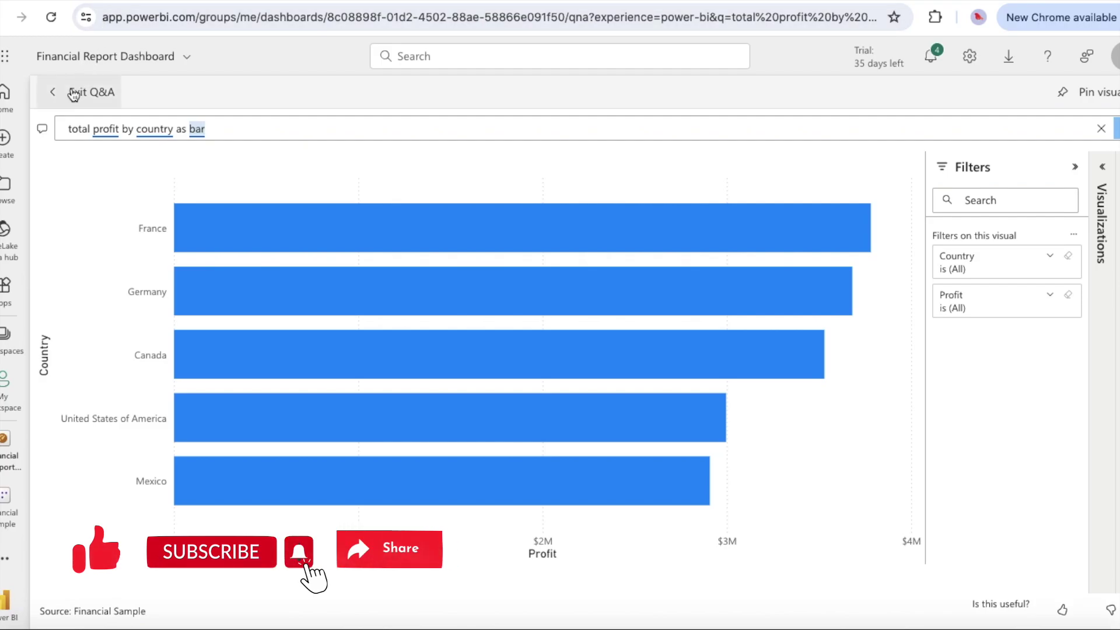
Exit Q&A and return to the Financial Report Dashboard
{"action": "left_click", "coordinate": [73, 93]}
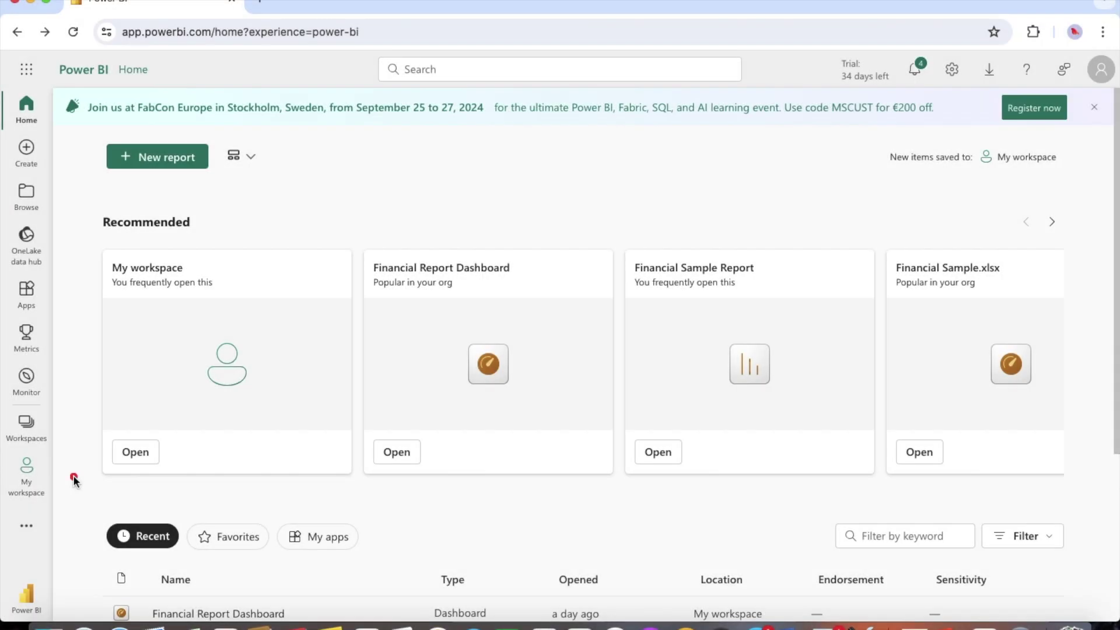
Start building a new report from the Power BI Home page
{"action": "left_click_drag", "start_coordinate": [116, 20], "coordinate": [368, 45]}
{"action": "left_click_drag", "start_coordinate": [80, 132], "coordinate": [225, 181]}
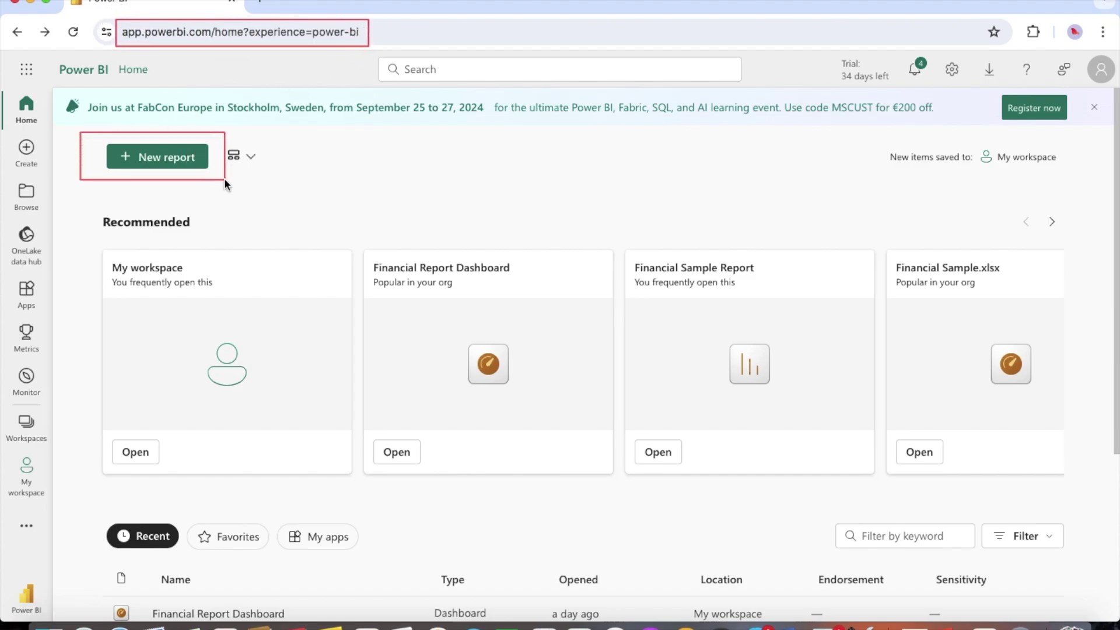
{"action": "left_click", "coordinate": [154, 156]}
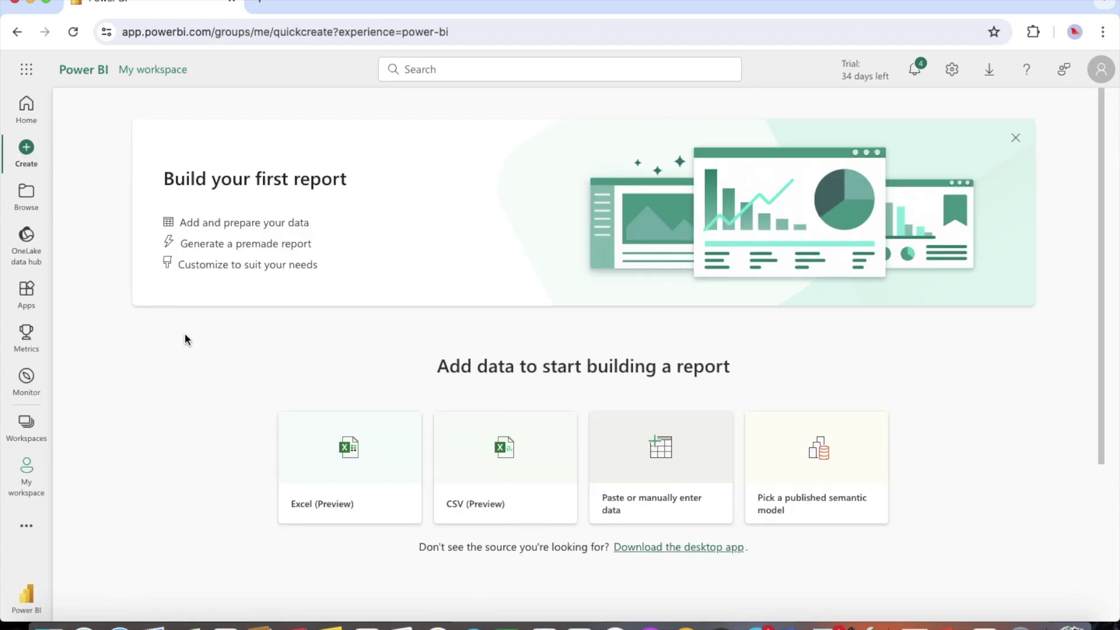
{"action": "left_click_drag", "start_coordinate": [133, 147], "coordinate": [225, 184]}
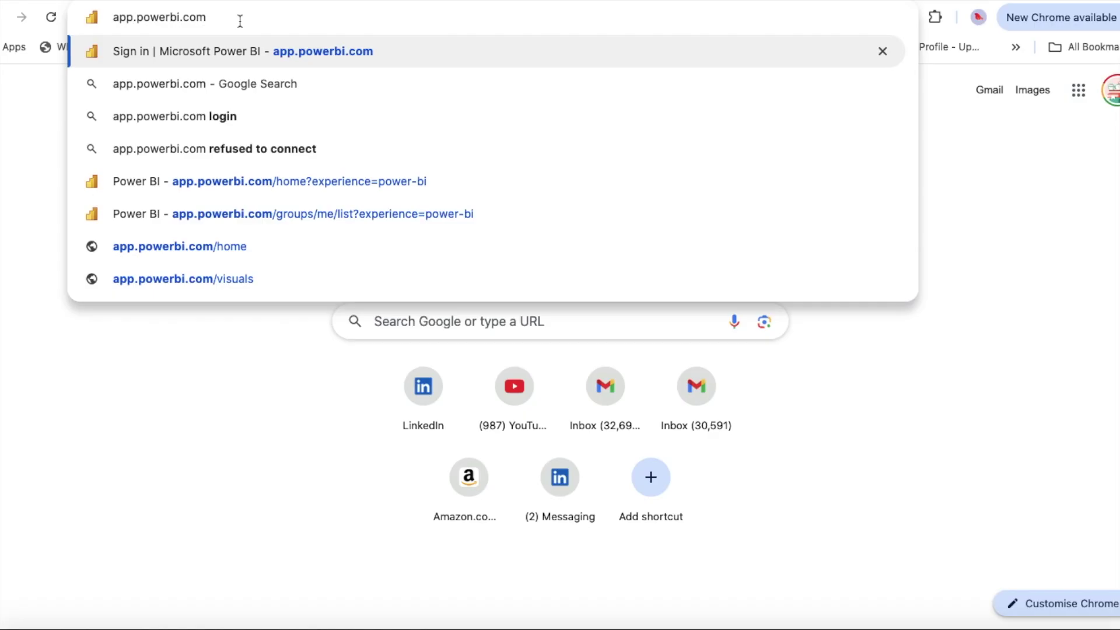
Load app.powerbi.com in the new Chrome tab
{"action": "key", "text": "Return"}
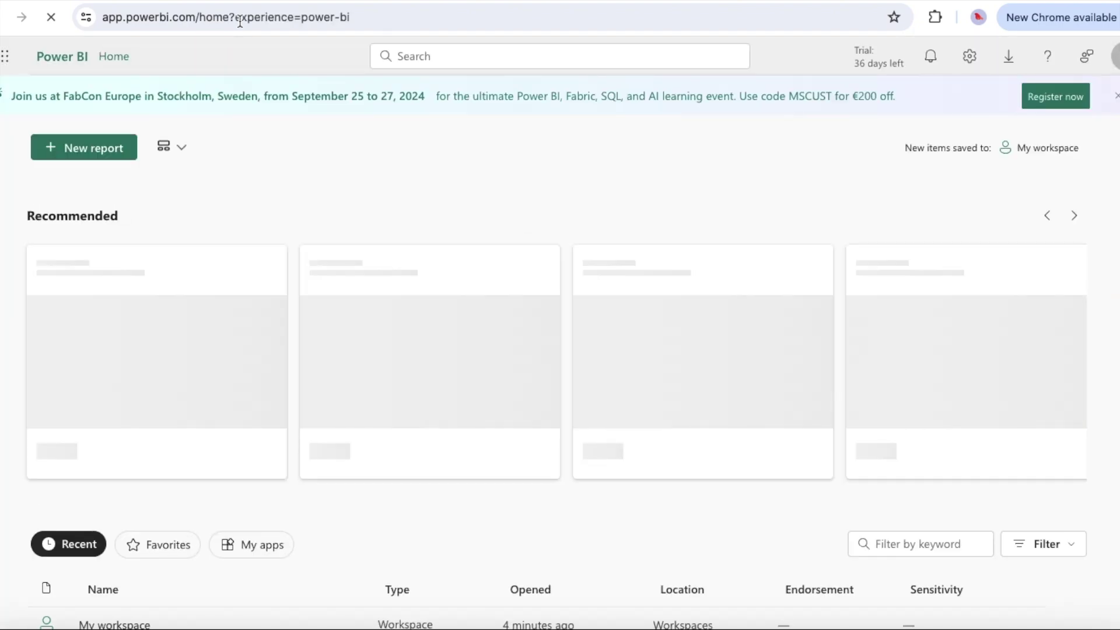
Create a new semantic model in My workspace to reach the Financial Sample details page
{"action": "left_click", "coordinate": [4, 425]}
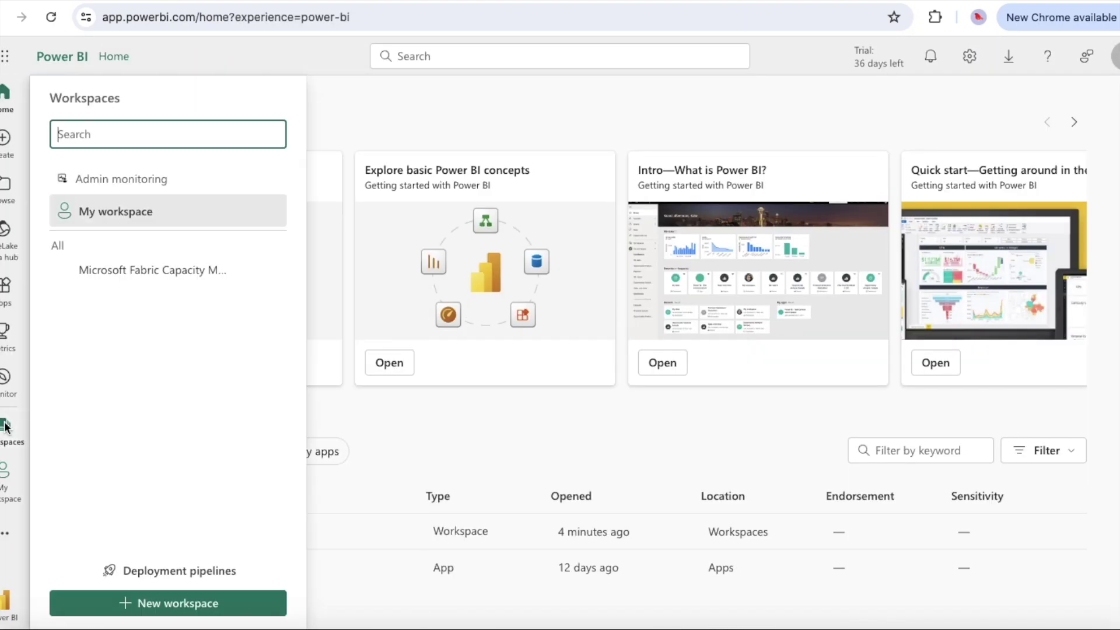
{"action": "left_click", "coordinate": [126, 211]}
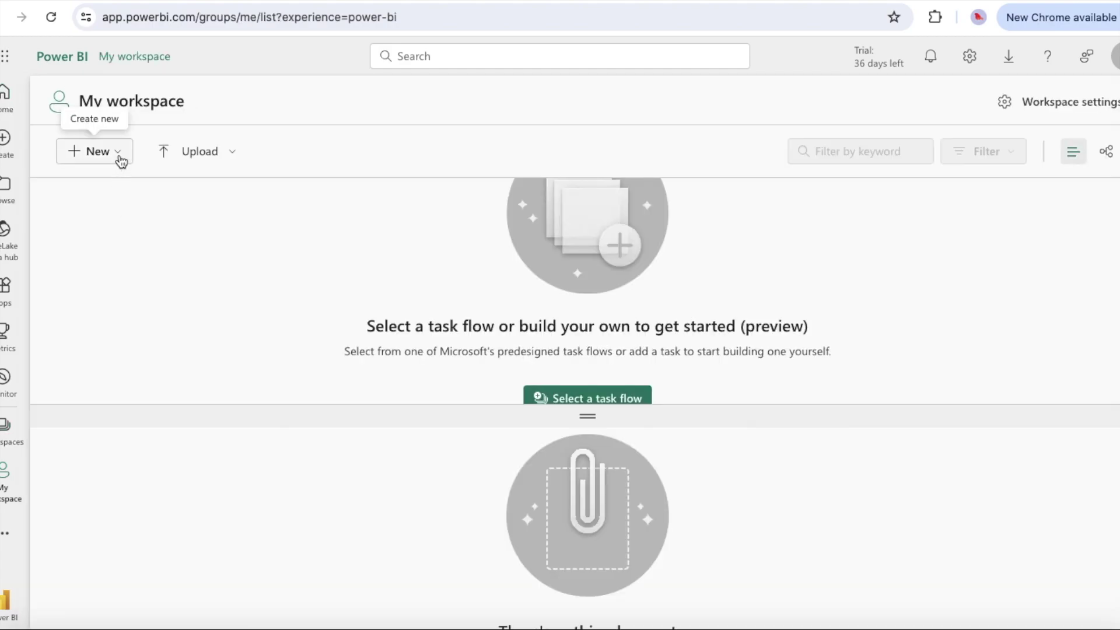
{"action": "left_click", "coordinate": [120, 158]}
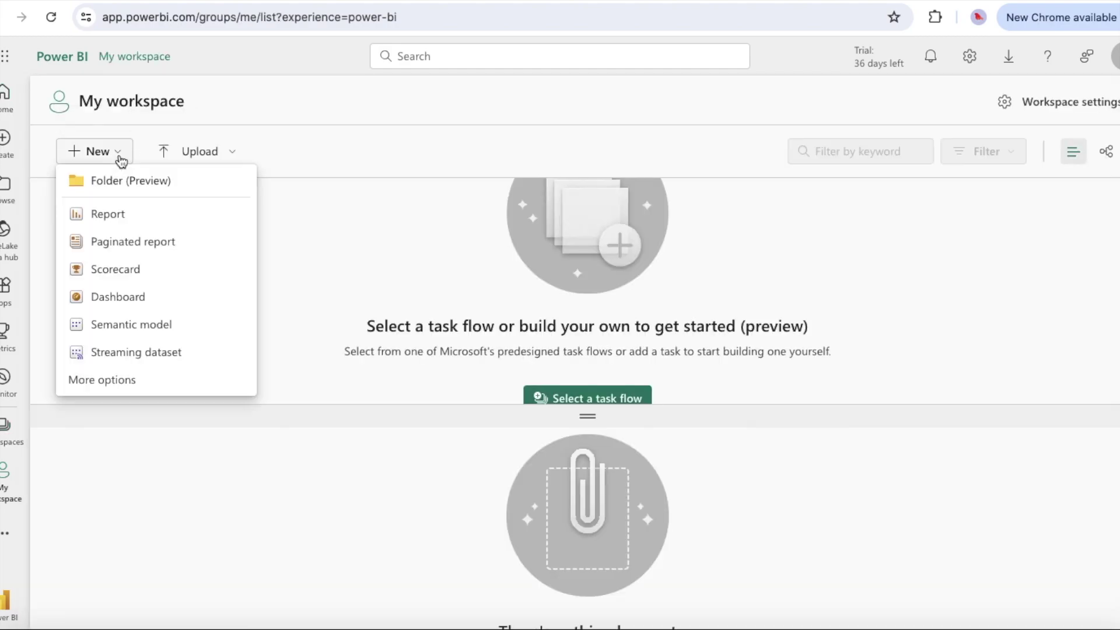
{"action": "left_click", "coordinate": [131, 328]}
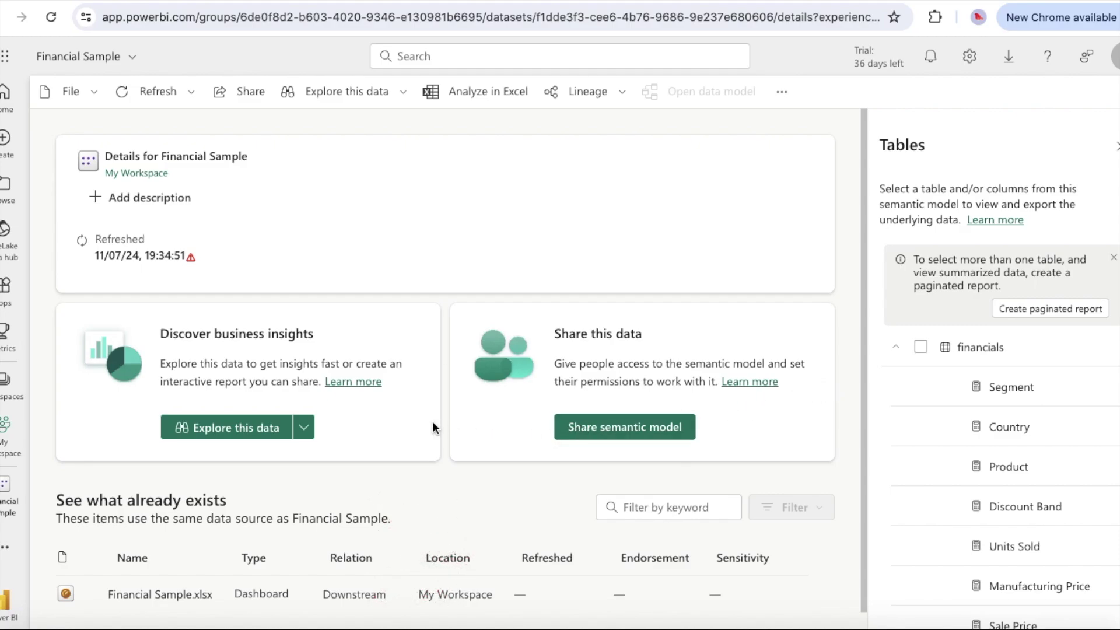
Show the Explore this data options for the Financial Sample model
{"action": "scroll", "coordinate": [432, 427], "scroll_direction": "down", "scroll_amount": 1}
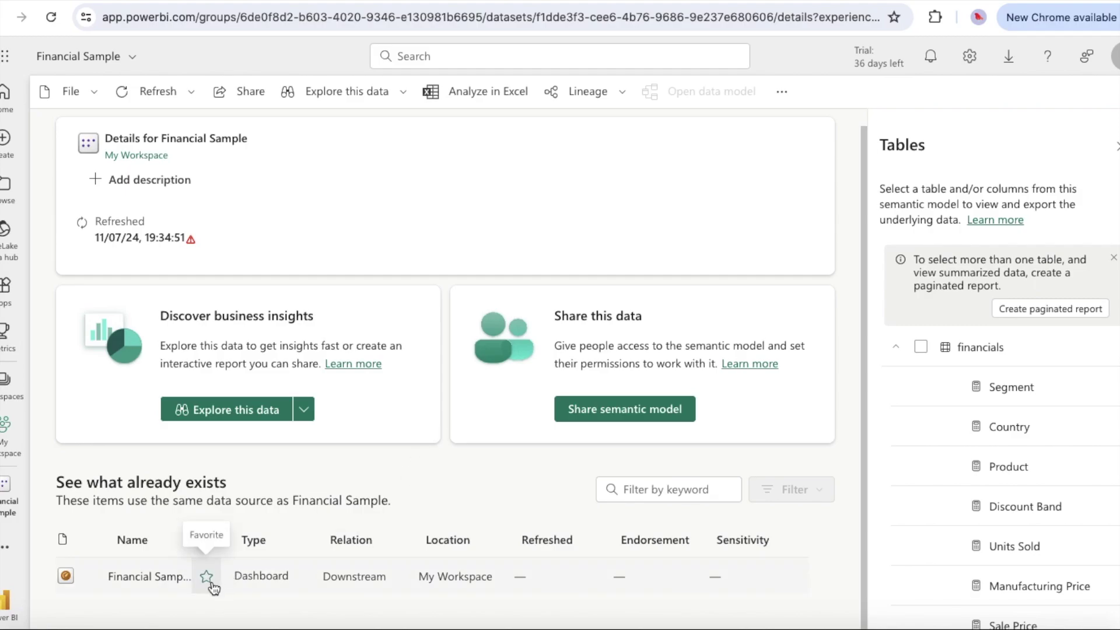
{"action": "left_click", "coordinate": [305, 411]}
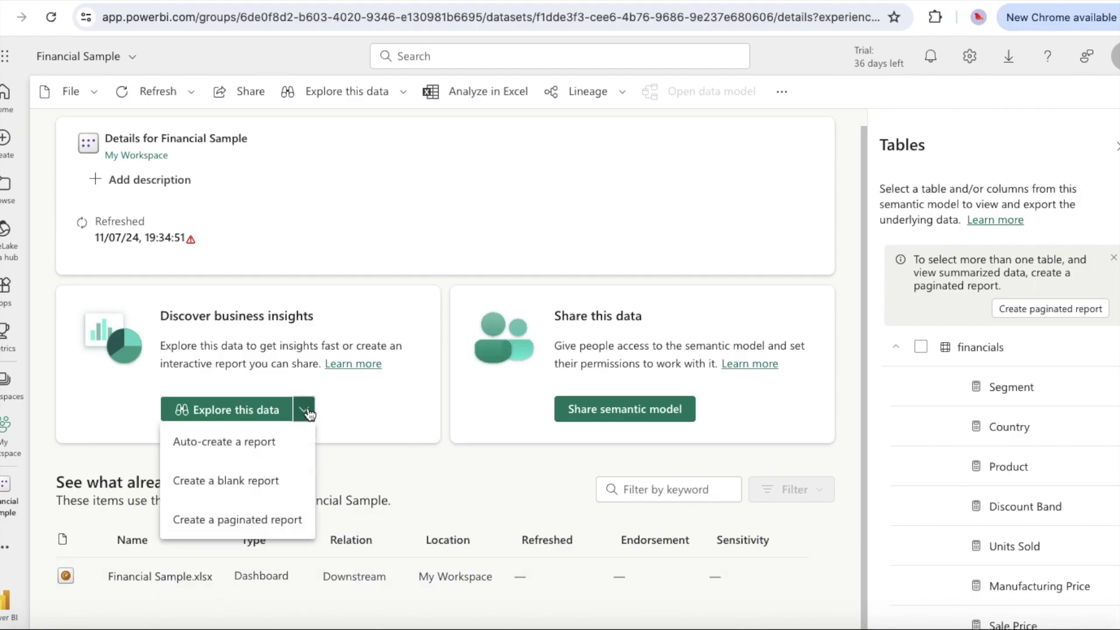
Create a blank report from Financial Sample and dismiss the mobile layout tip
{"action": "left_click", "coordinate": [268, 492]}
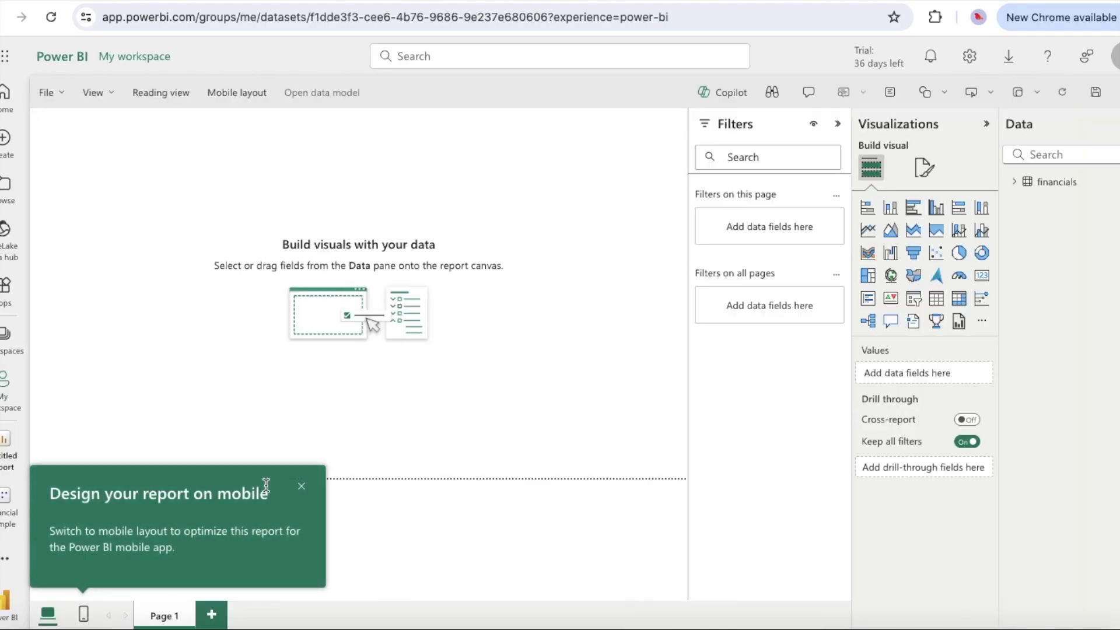
{"action": "left_click", "coordinate": [301, 488]}
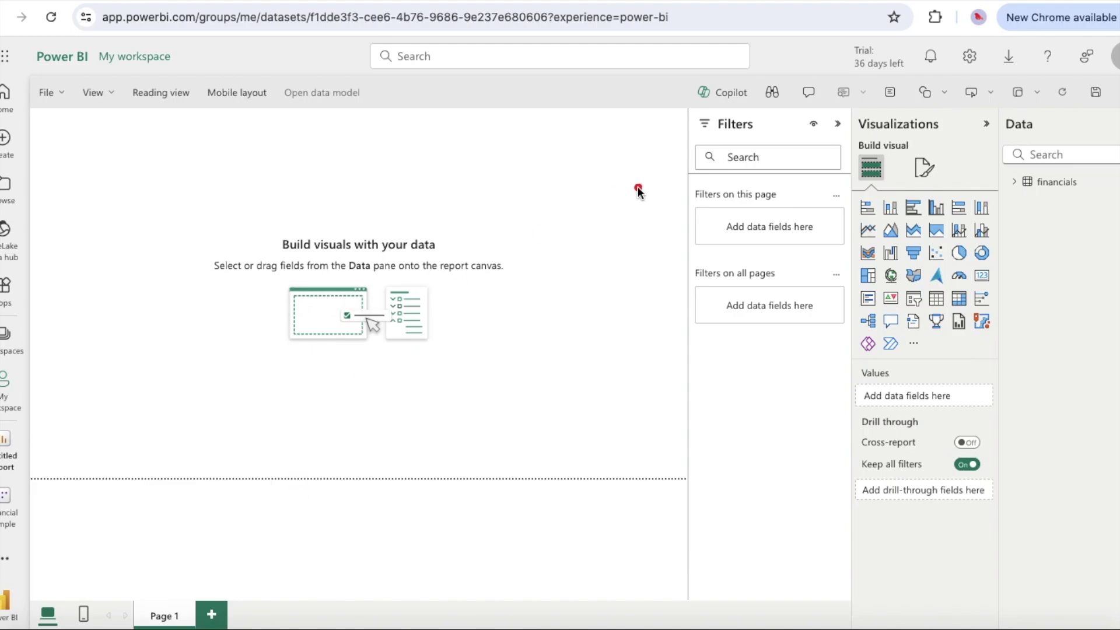
{"action": "left_click_drag", "start_coordinate": [689, 110], "coordinate": [772, 140]}
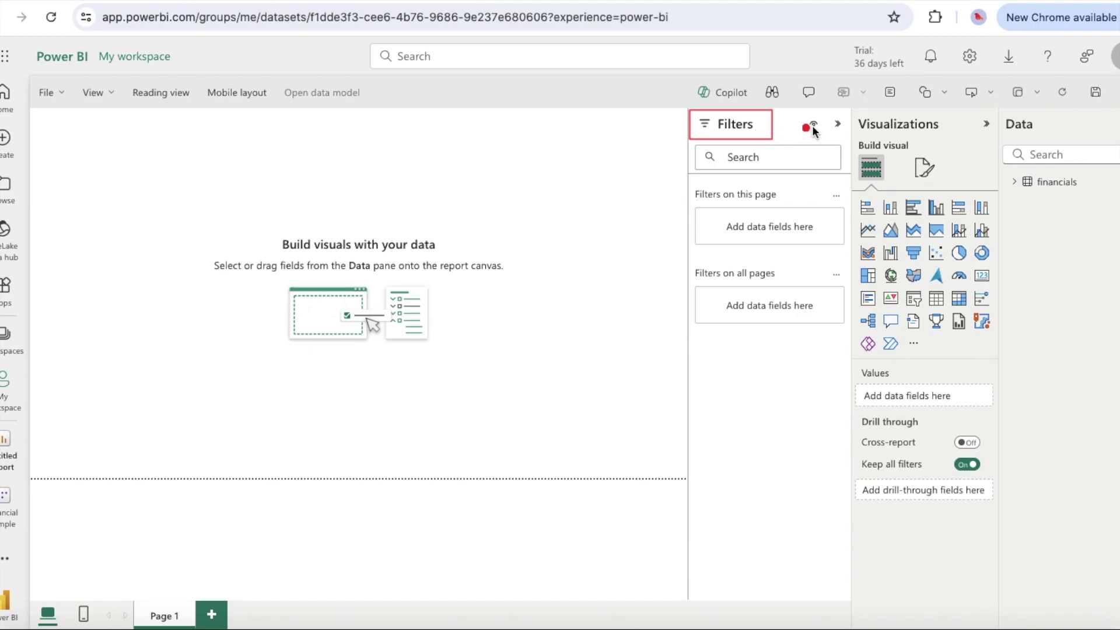
{"action": "mouse_move", "coordinate": [852, 109]}
{"action": "left_mouse_down"}
{"action": "mouse_move", "coordinate": [872, 130]}
{"action": "mouse_move", "coordinate": [951, 137]}
{"action": "left_mouse_up"}
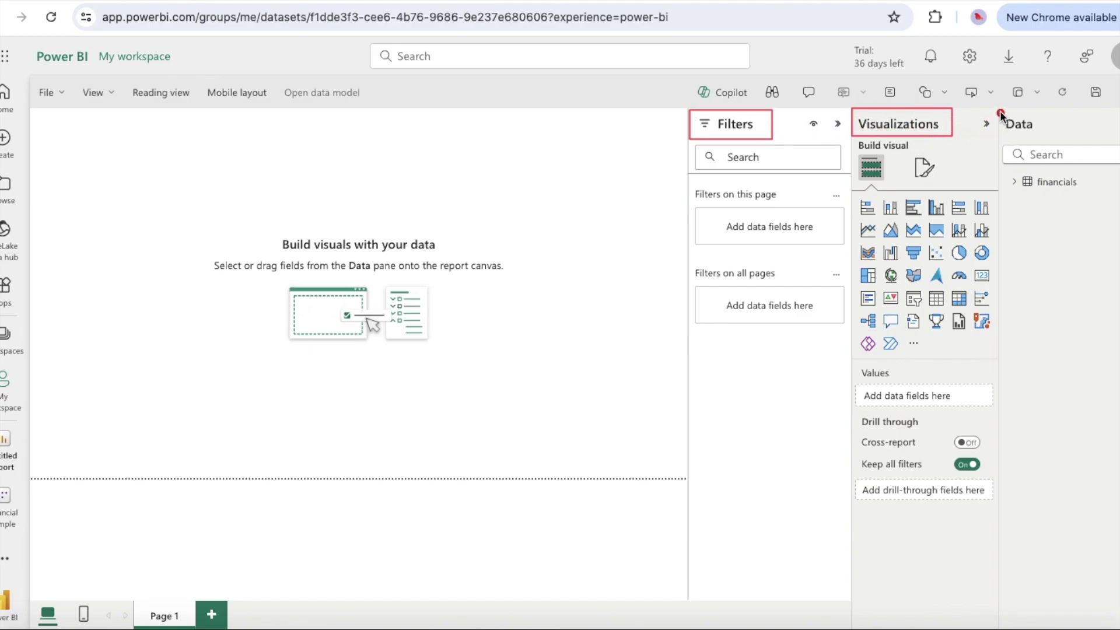
{"action": "left_click_drag", "start_coordinate": [997, 108], "coordinate": [1057, 138]}
{"action": "key", "text": "Escape"}
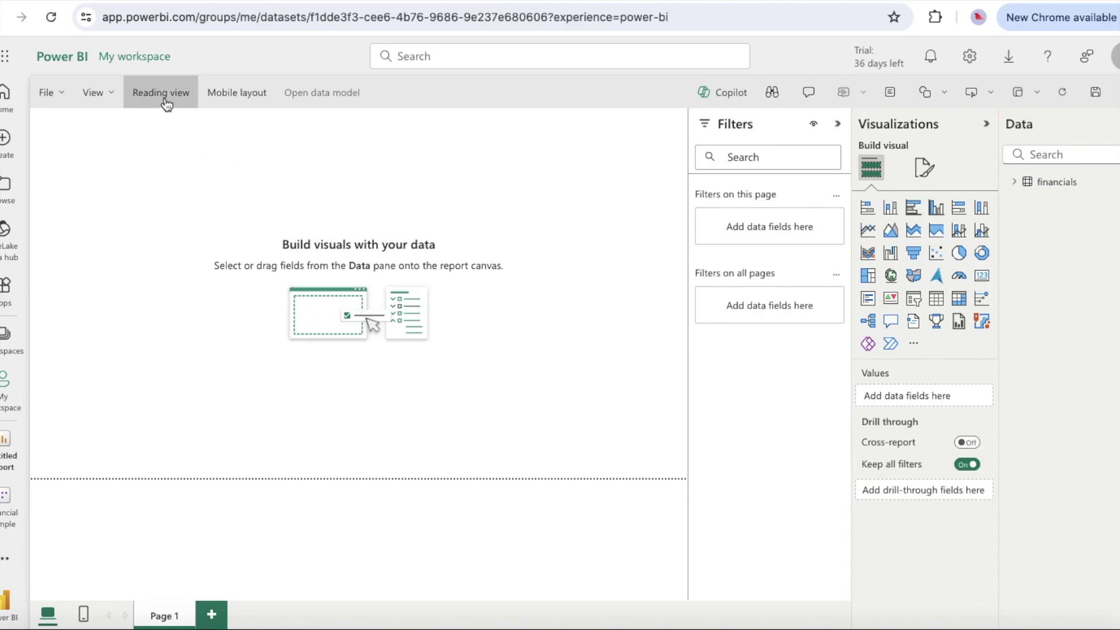
Preview the report in Reading view, then return it to edit mode
{"action": "left_click", "coordinate": [161, 93]}
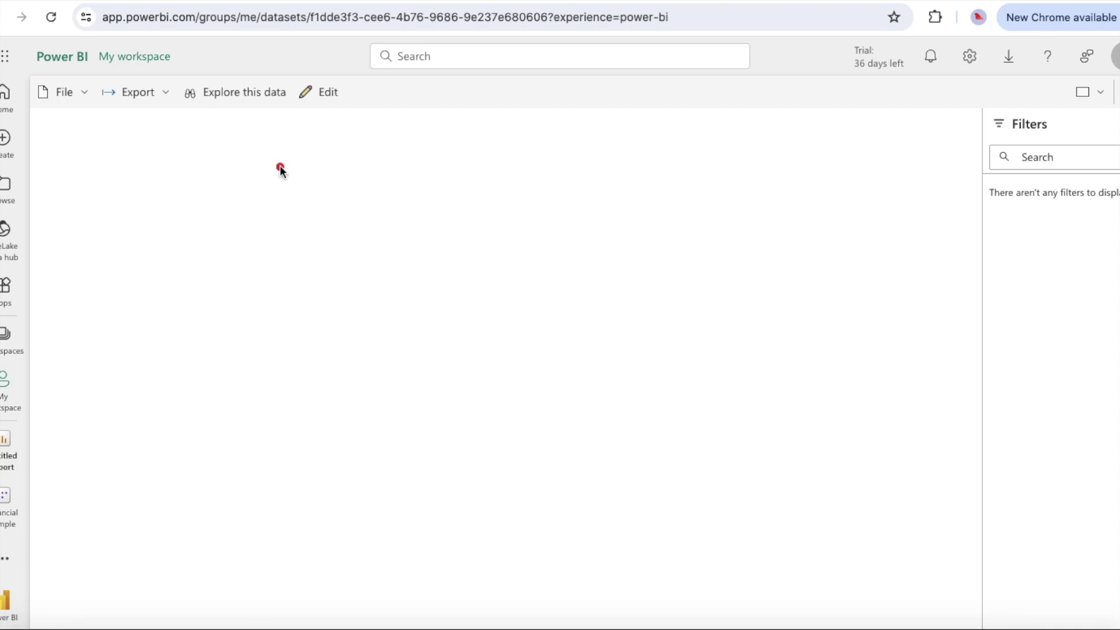
{"action": "left_click_drag", "start_coordinate": [287, 76], "coordinate": [352, 111]}
{"action": "left_click", "coordinate": [323, 97]}
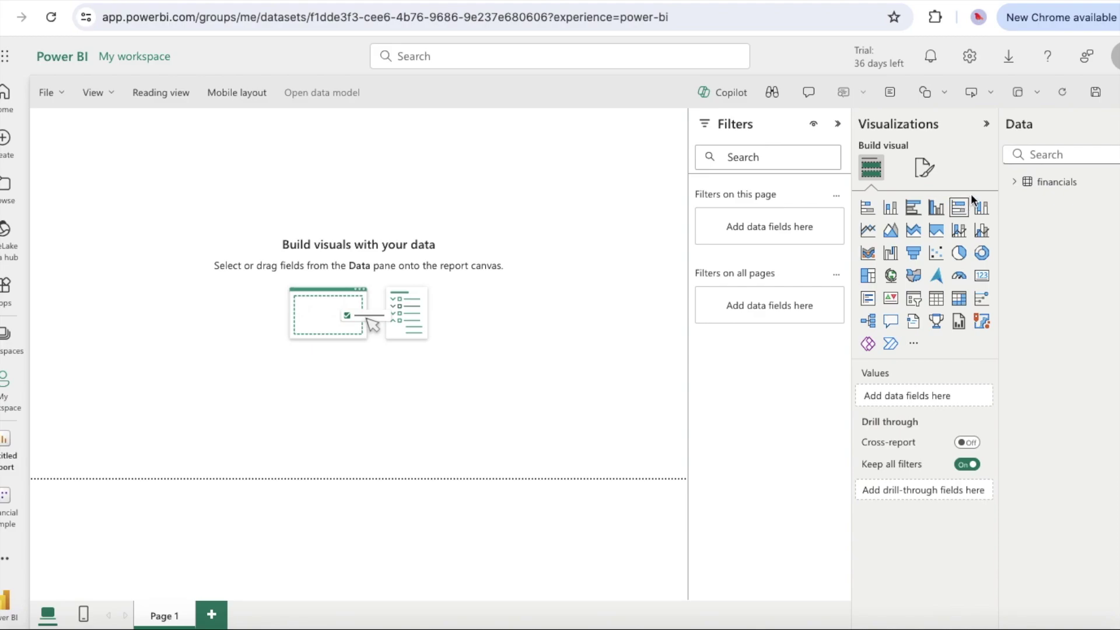
Expand the financials table to list fields like COGS, Country, Date, Gross Sales and Profit
{"action": "left_click", "coordinate": [1014, 185]}
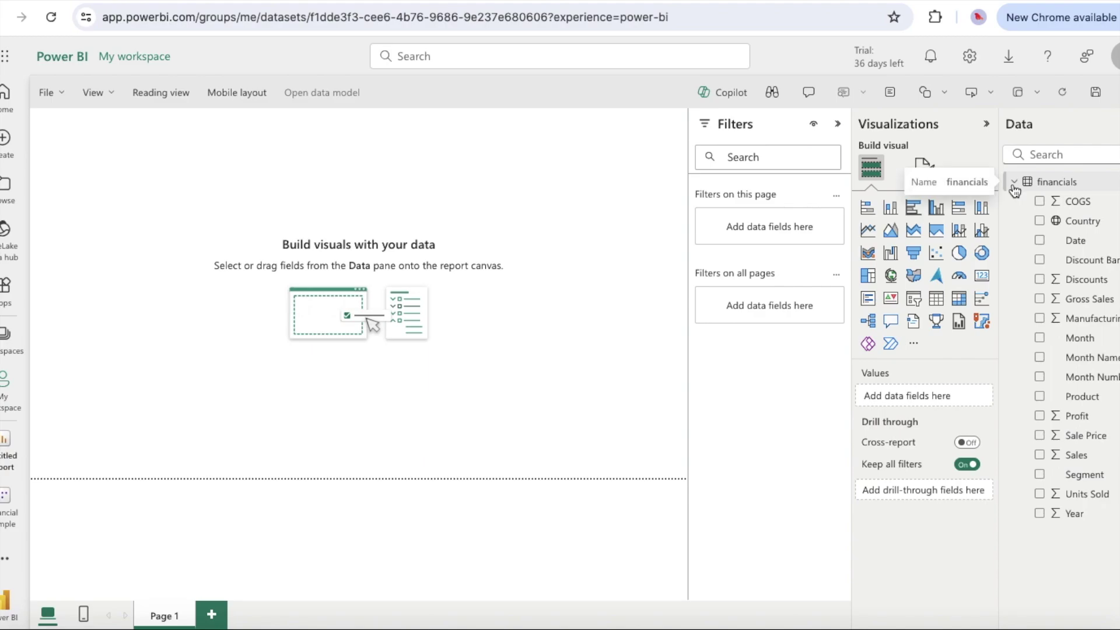
{"action": "left_click", "coordinate": [1014, 185]}
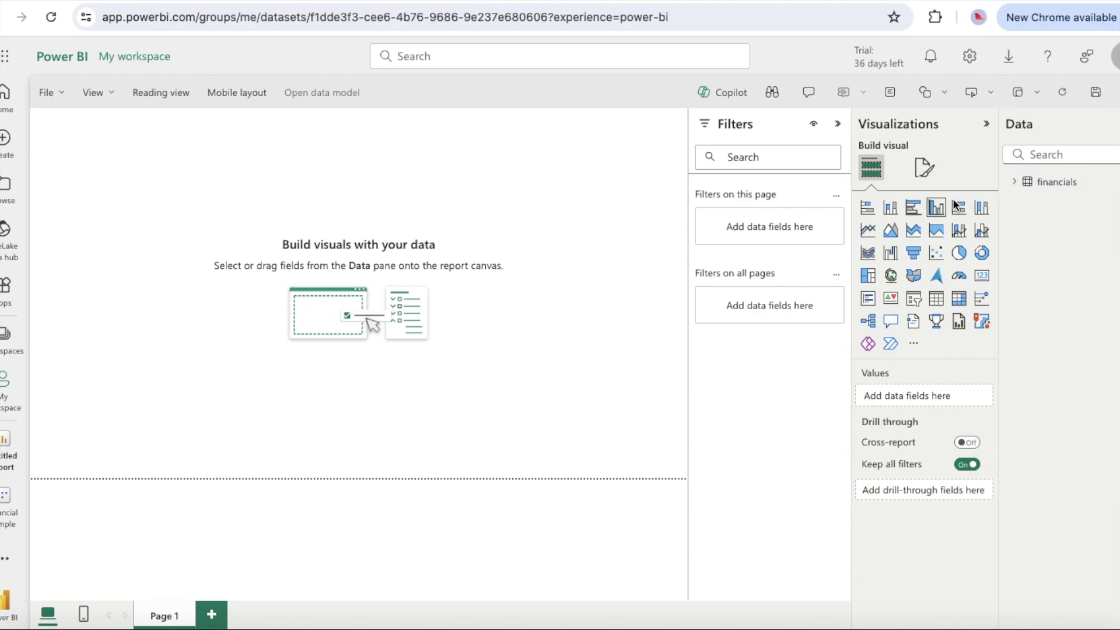
{"action": "left_click", "coordinate": [1014, 181]}
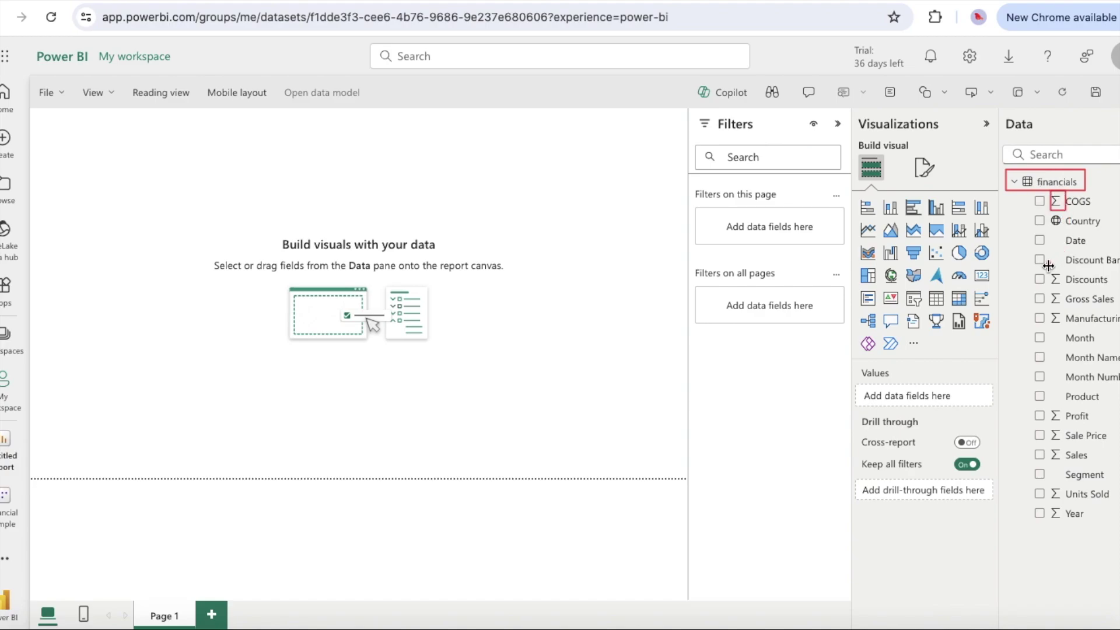
{"action": "left_click_drag", "start_coordinate": [1048, 267], "coordinate": [1068, 328]}
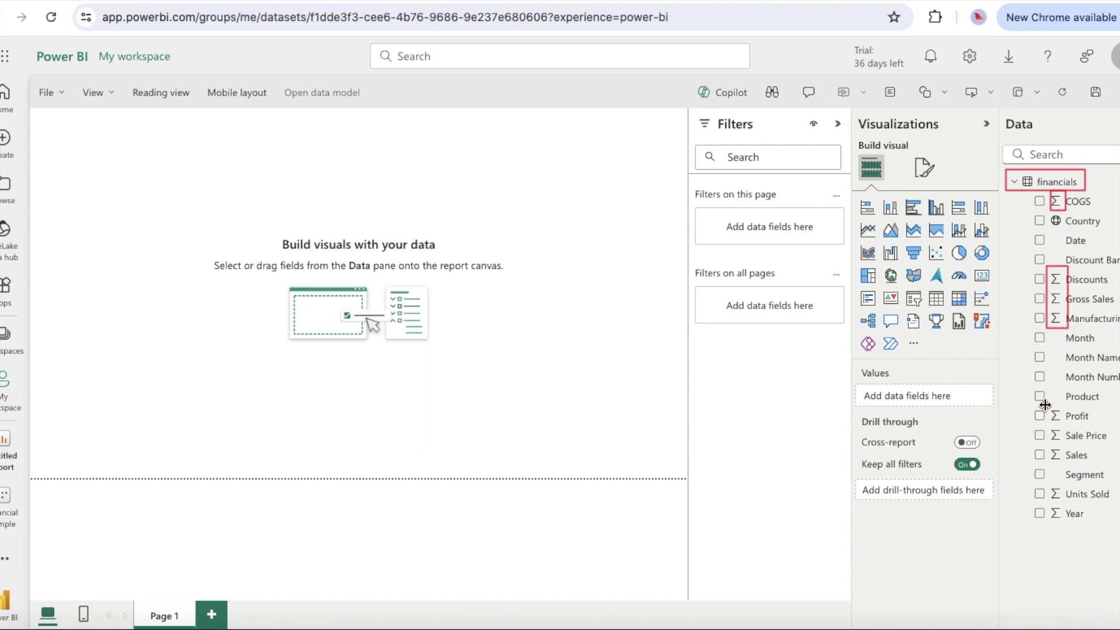
{"action": "mouse_move", "coordinate": [1044, 404]}
{"action": "left_mouse_down"}
{"action": "mouse_move", "coordinate": [1067, 463]}
{"action": "mouse_move", "coordinate": [1066, 523]}
{"action": "left_mouse_up"}
{"action": "left_click", "coordinate": [1040, 299]}
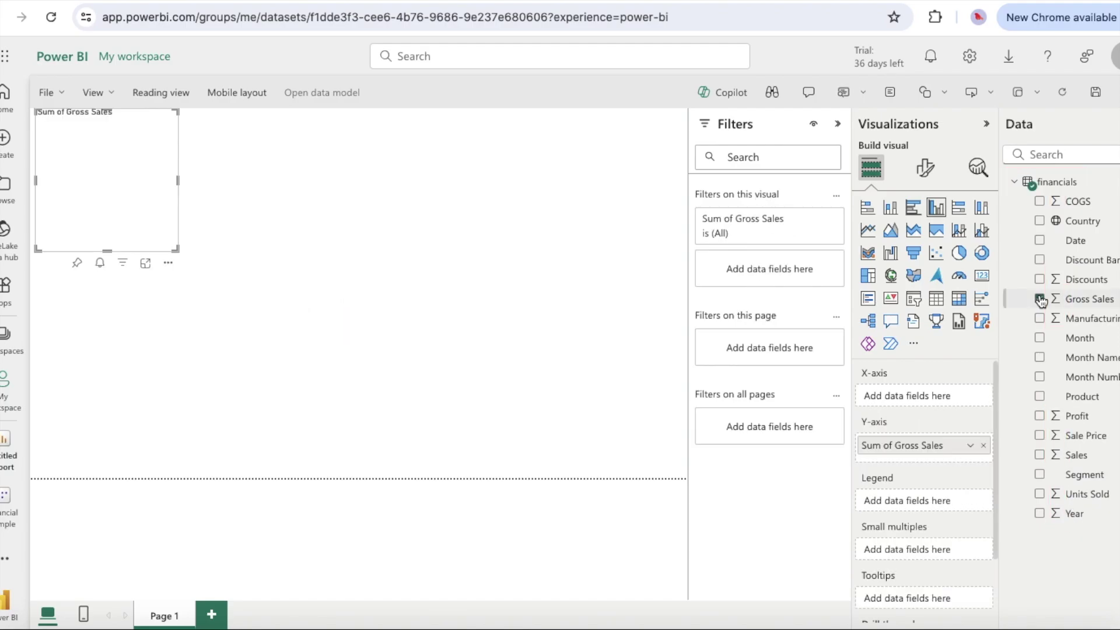
{"action": "left_click", "coordinate": [1040, 242]}
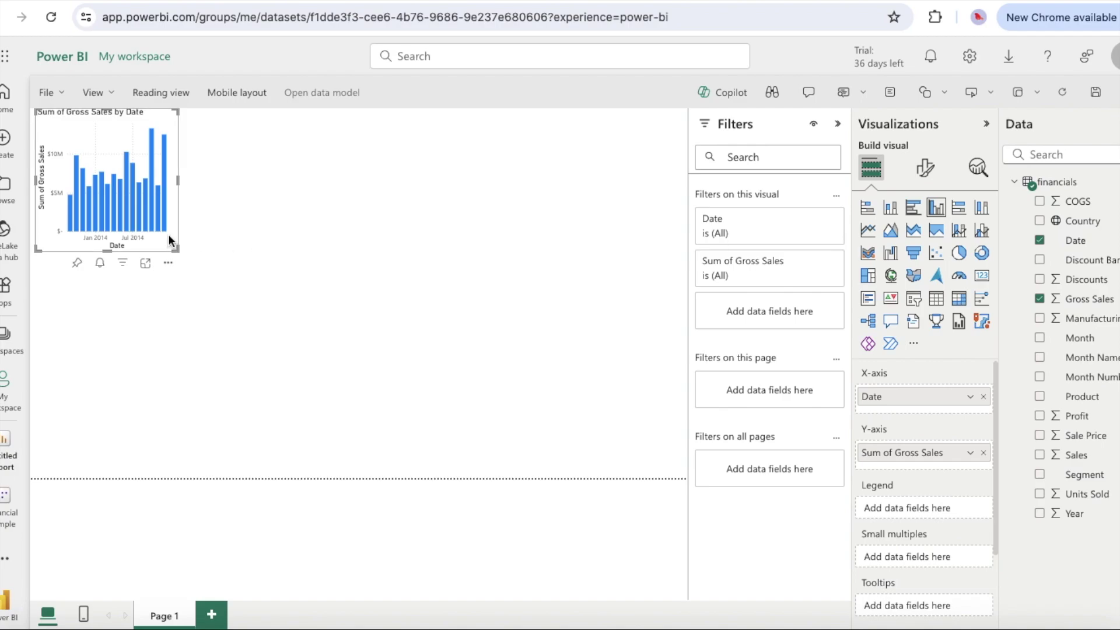
{"action": "left_click", "coordinate": [460, 225]}
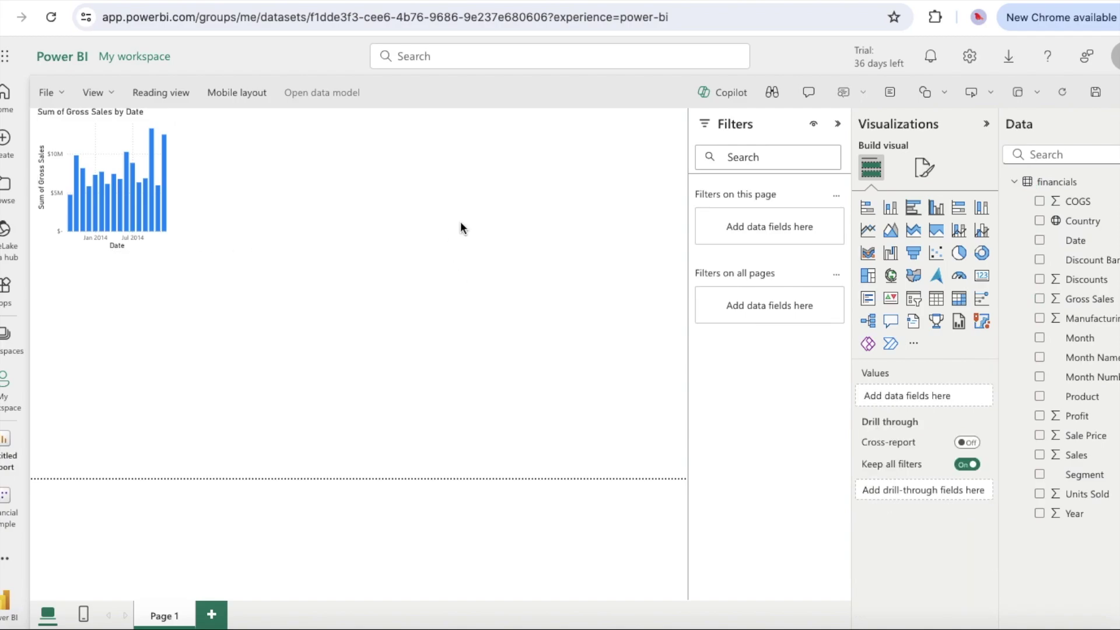
{"action": "left_click", "coordinate": [1040, 244]}
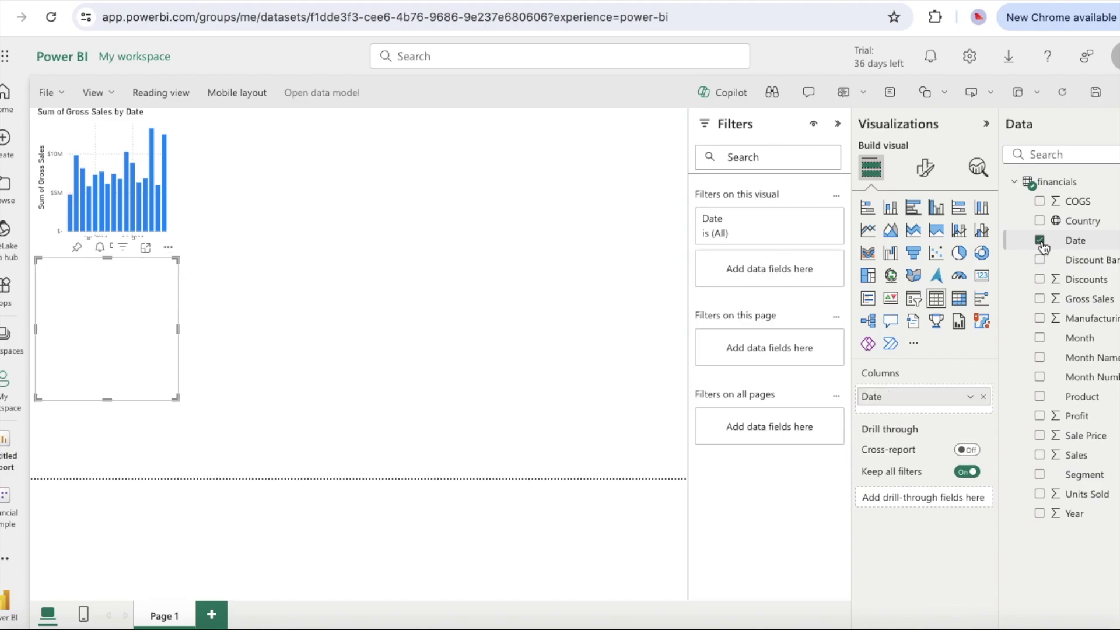
{"action": "left_click", "coordinate": [1041, 300]}
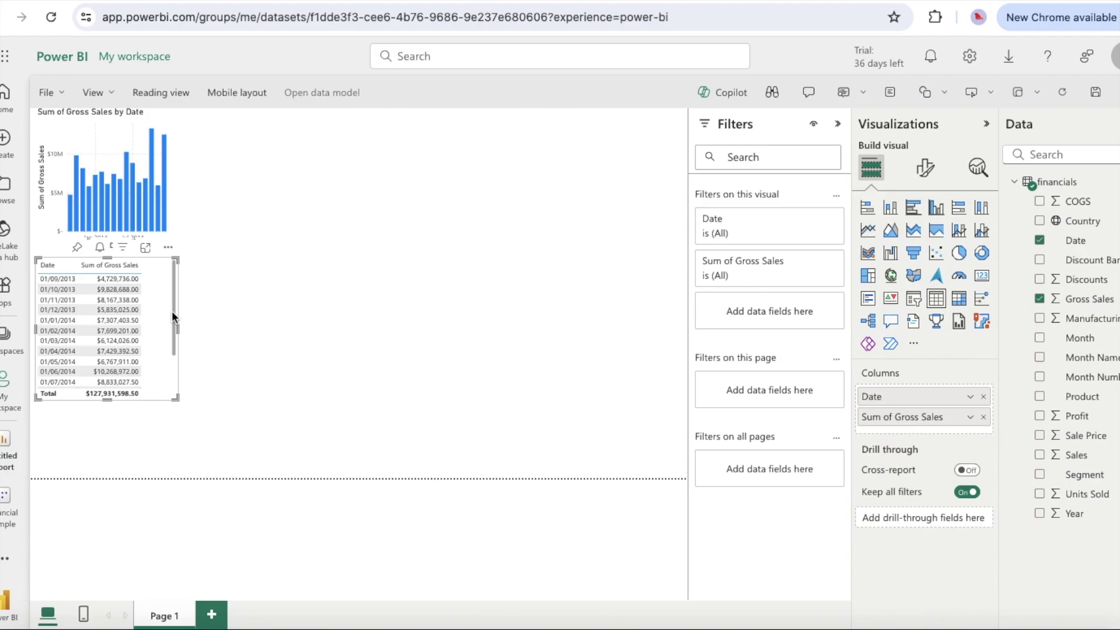
{"action": "left_click", "coordinate": [168, 248]}
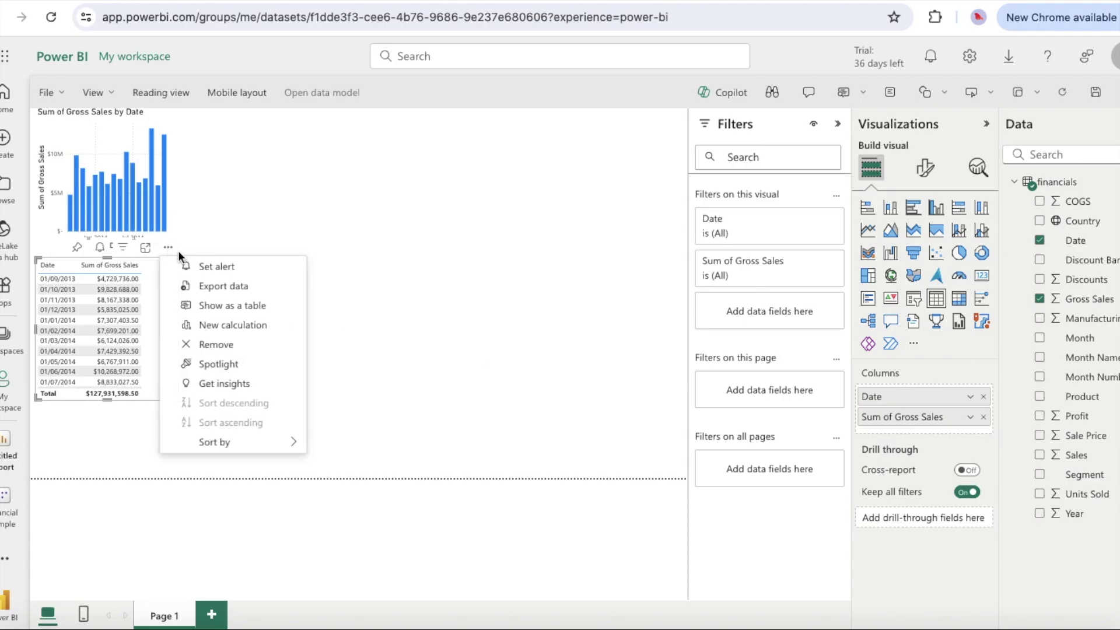
{"action": "left_click", "coordinate": [210, 344]}
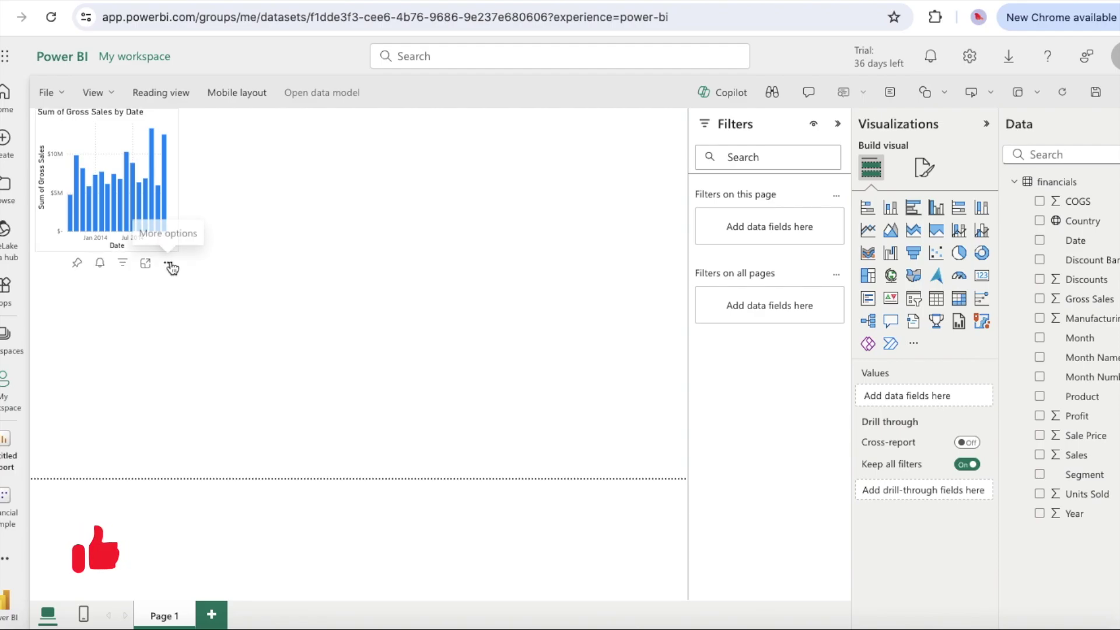
{"action": "left_click", "coordinate": [217, 320]}
Move the Gross Sales by Date chart down-right and make it a line chart
{"action": "left_click_drag", "start_coordinate": [174, 248], "coordinate": [378, 385]}
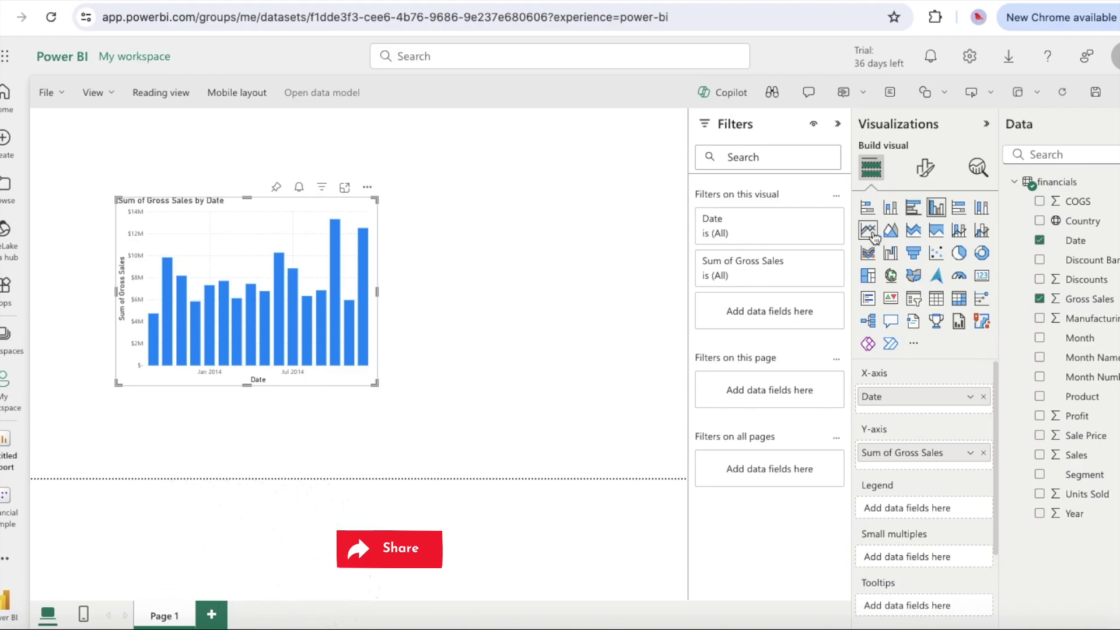
{"action": "left_click", "coordinate": [872, 233]}
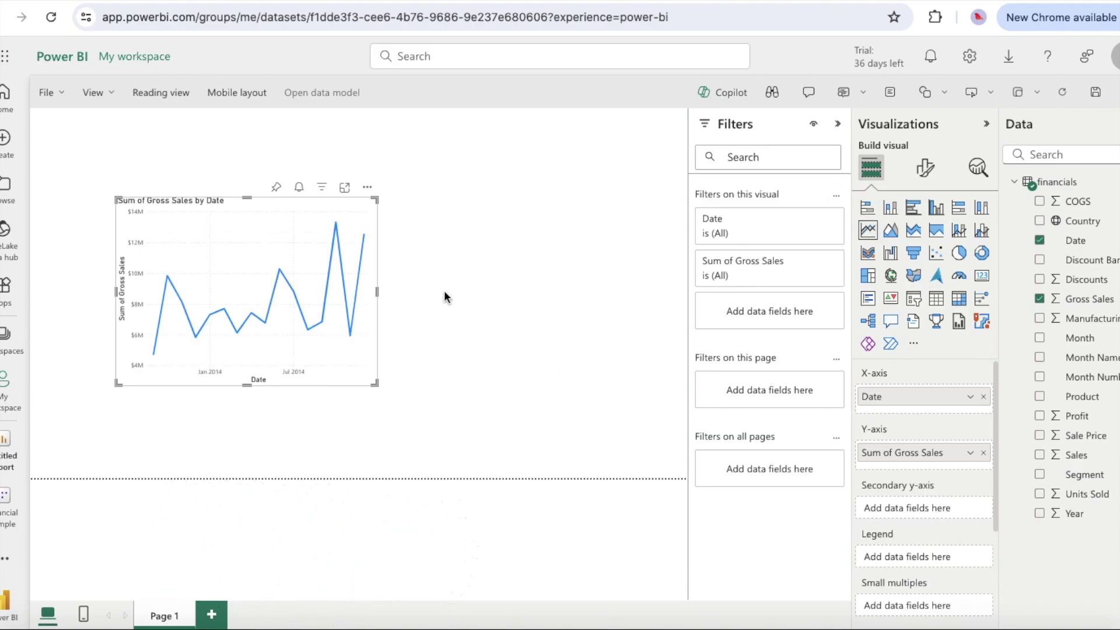
Save the report as 'Financial Sample Report' and bring up pin-to-dashboard options for the line chart
{"action": "left_click", "coordinate": [276, 187]}
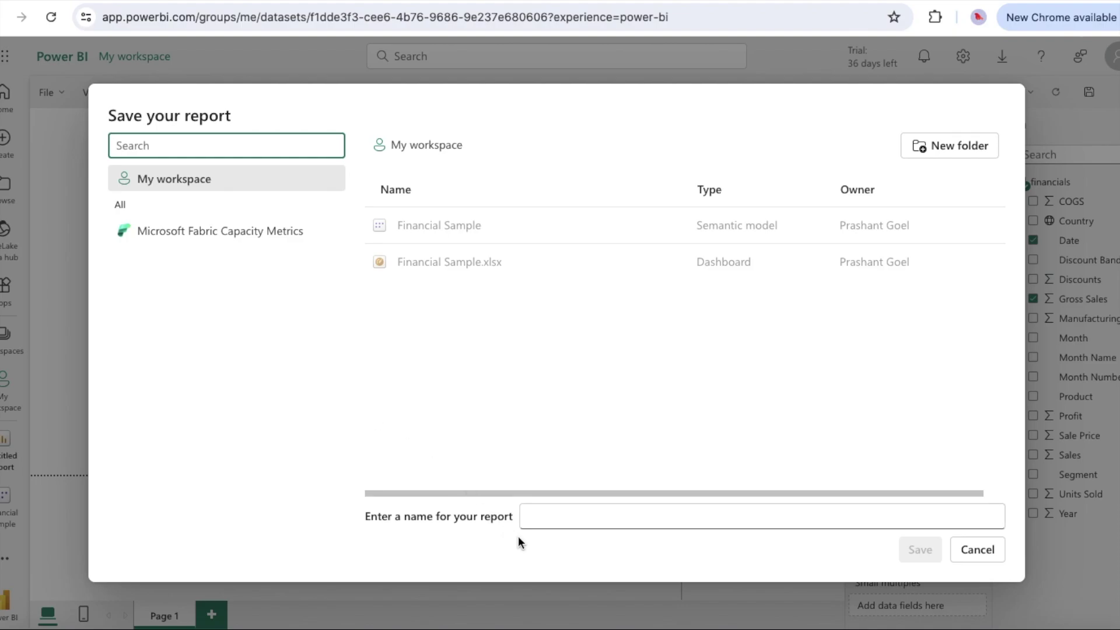
{"action": "left_click", "coordinate": [542, 515]}
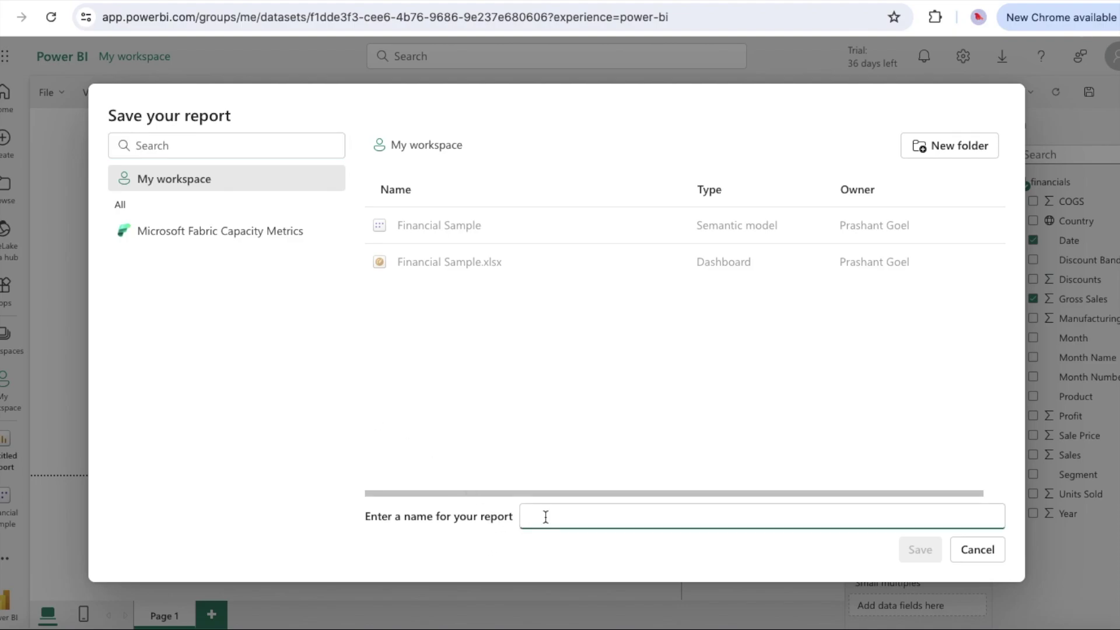
{"action": "type", "text": "Financial S"}
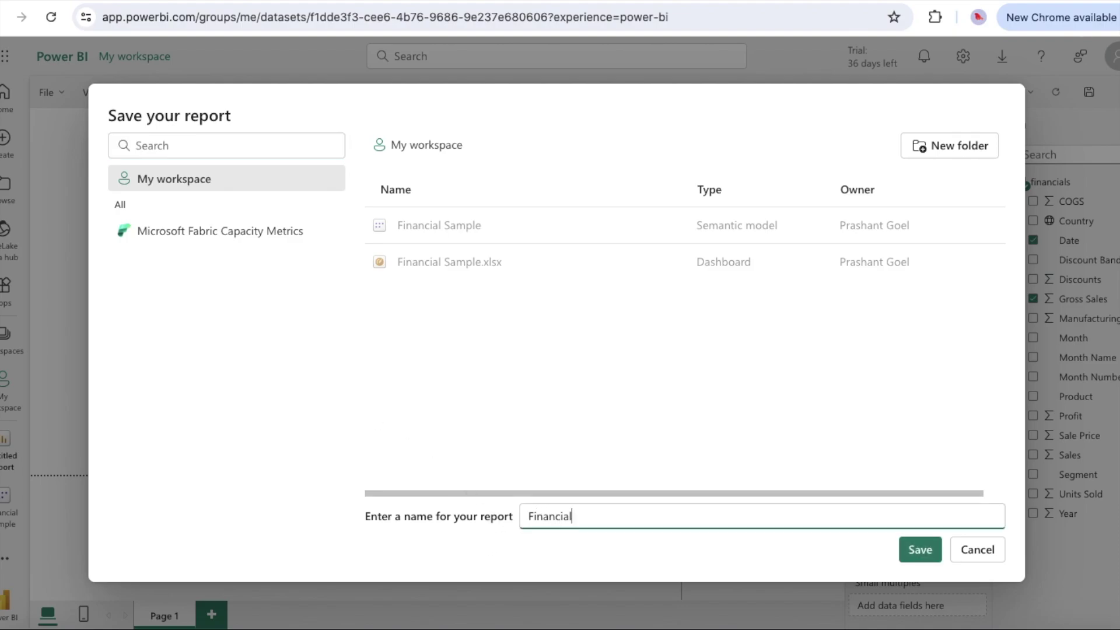
{"action": "type", "text": "ample Report"}
{"action": "left_click", "coordinate": [920, 550]}
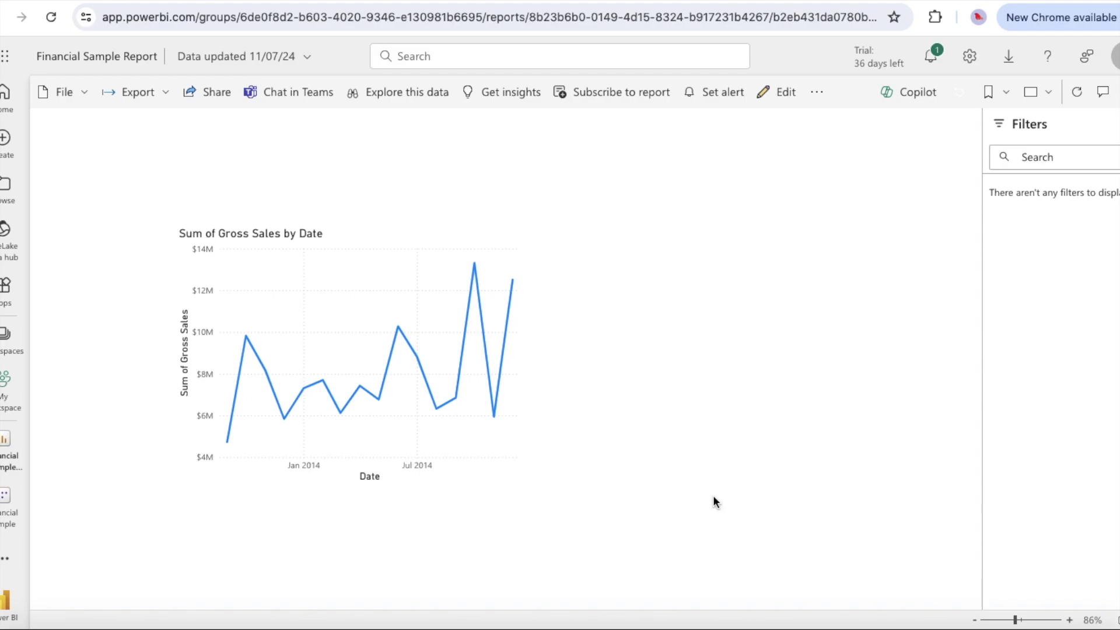
{"action": "left_click", "coordinate": [407, 220]}
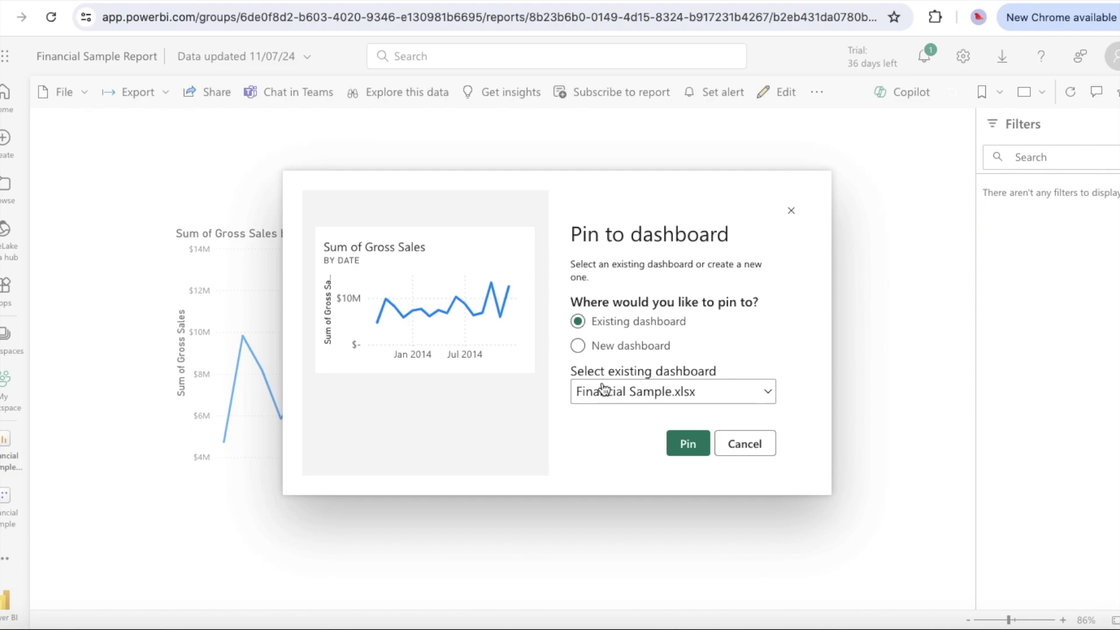
Pin the Gross Sales line chart to a new dashboard named 'Financial Report Dashboard'
{"action": "left_click", "coordinate": [577, 346]}
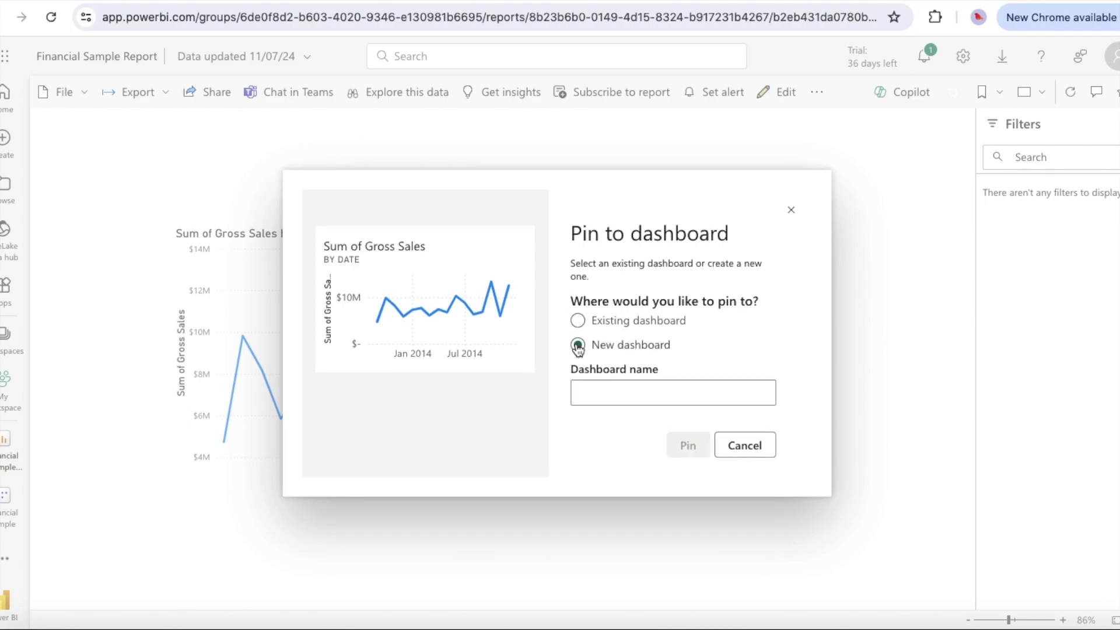
{"action": "left_click", "coordinate": [635, 398]}
{"action": "type", "text": "Fi"}
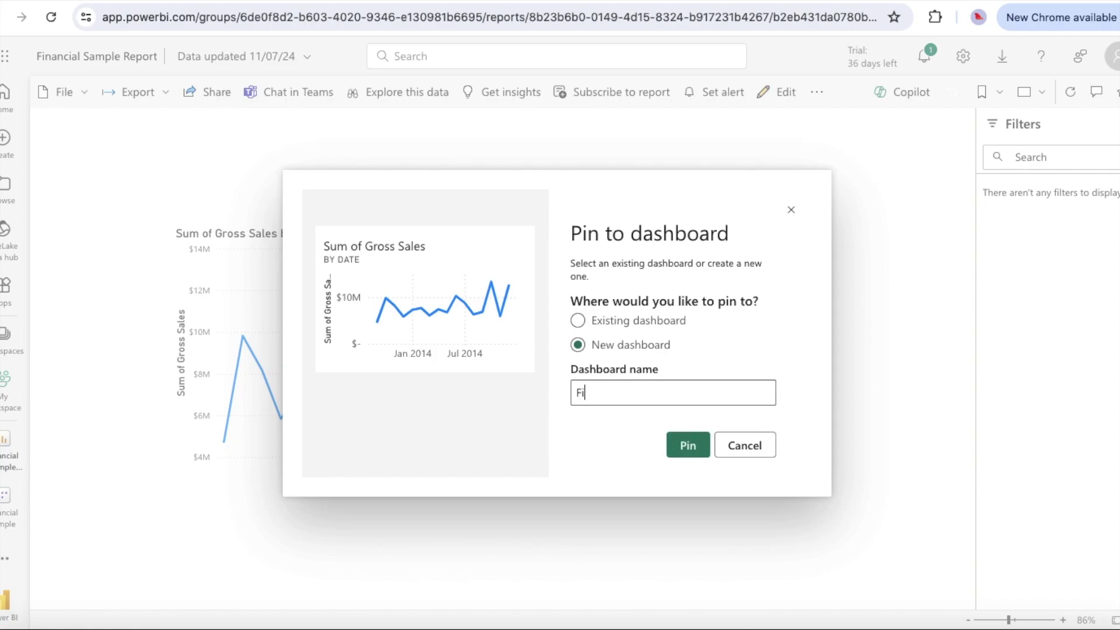
{"action": "type", "text": "nancial Report Dashboard"}
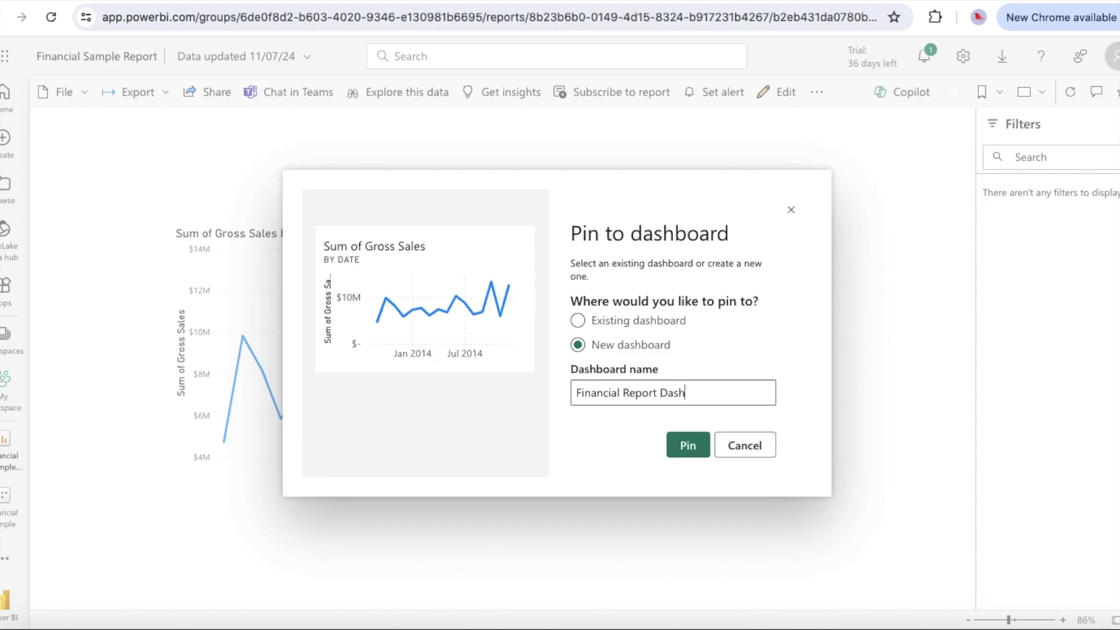
{"action": "left_click", "coordinate": [689, 445]}
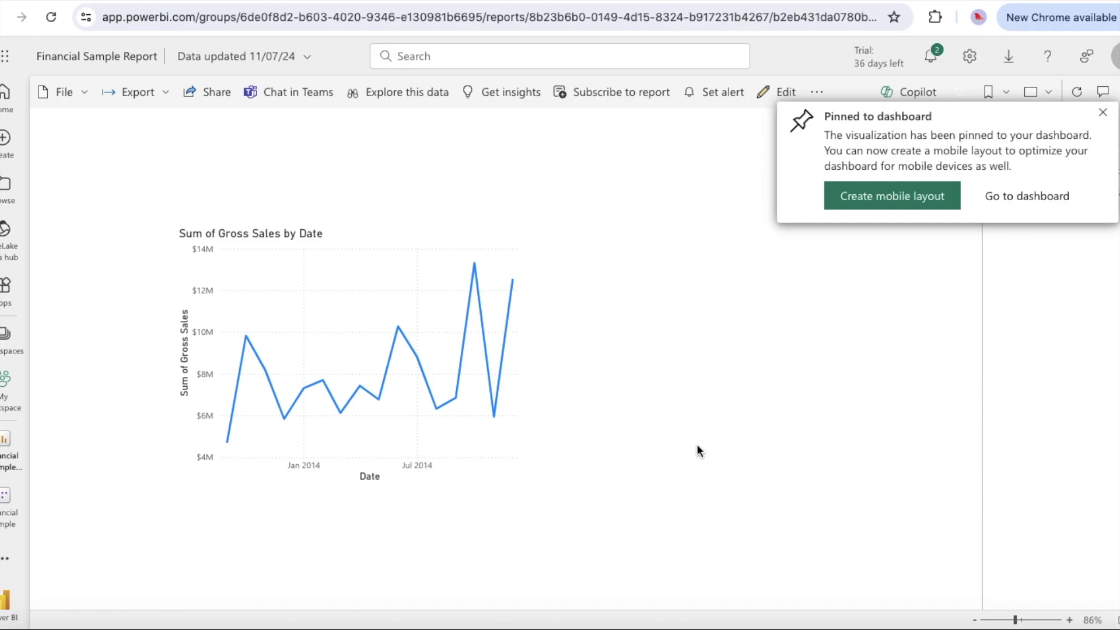
{"action": "left_click", "coordinate": [1014, 200]}
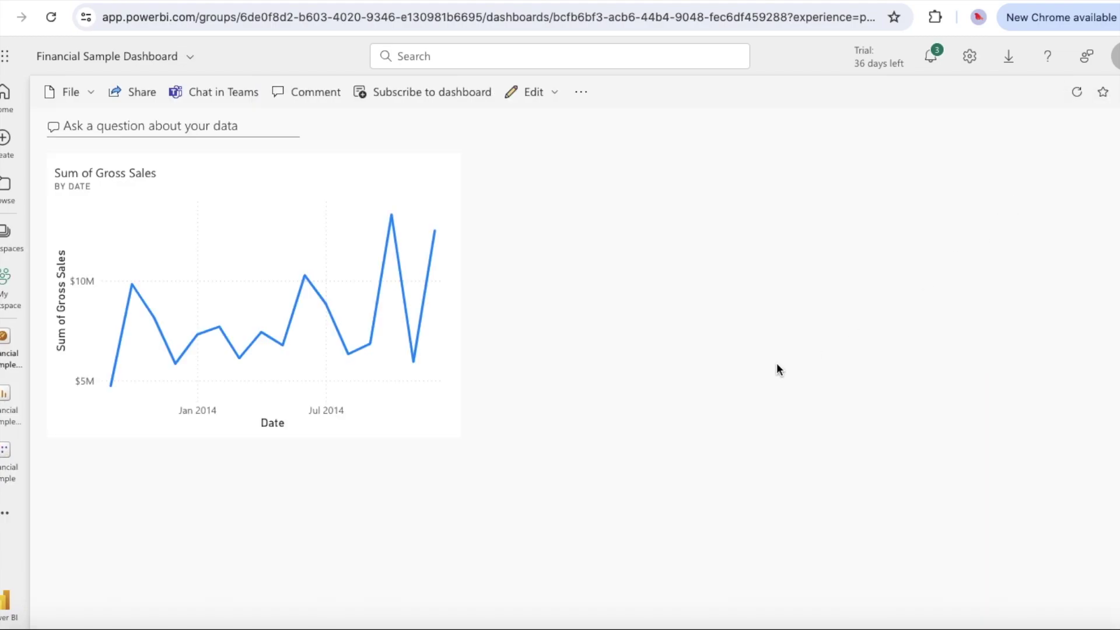
View the dashboard's single Sum of Gross Sales by Date line-chart tile
{"action": "mouse_move", "coordinate": [428, 295]}
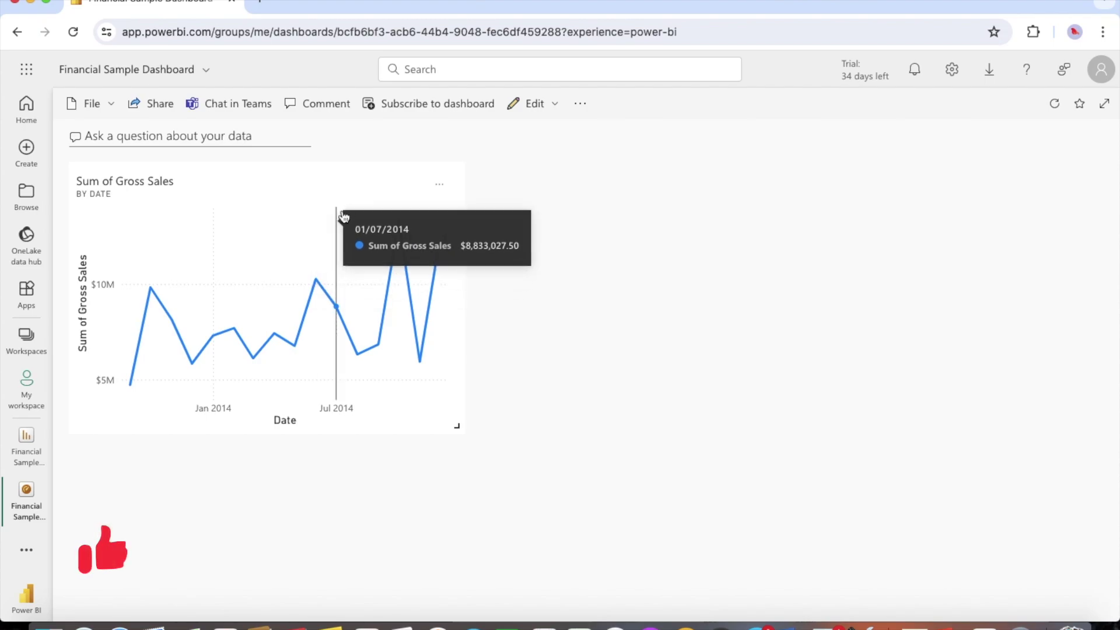
Open the Financial Sample Report behind the Sum of Gross Sales tile
{"action": "left_click", "coordinate": [374, 187]}
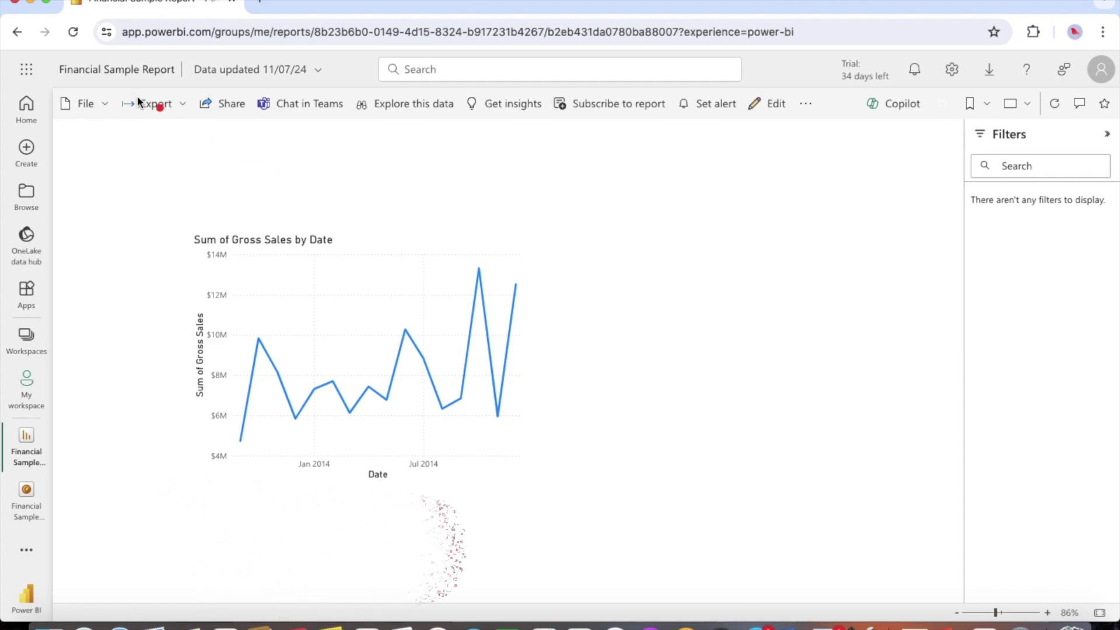
{"action": "left_click_drag", "start_coordinate": [52, 55], "coordinate": [180, 91]}
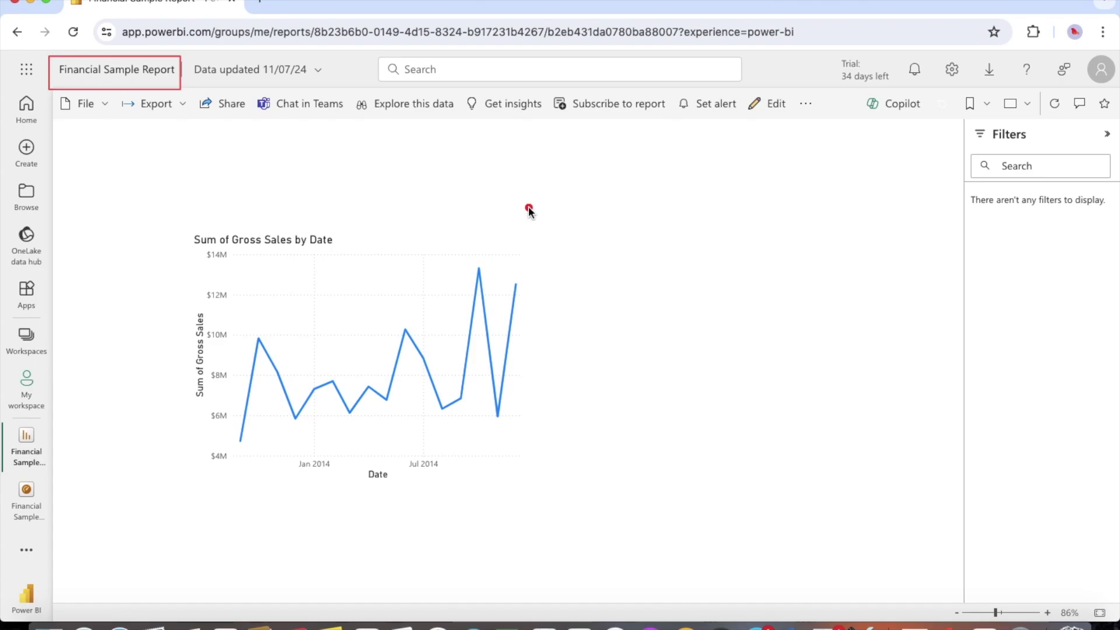
Edit the report to add a Q&A visual to the canvas, then save it
{"action": "left_click", "coordinate": [776, 105]}
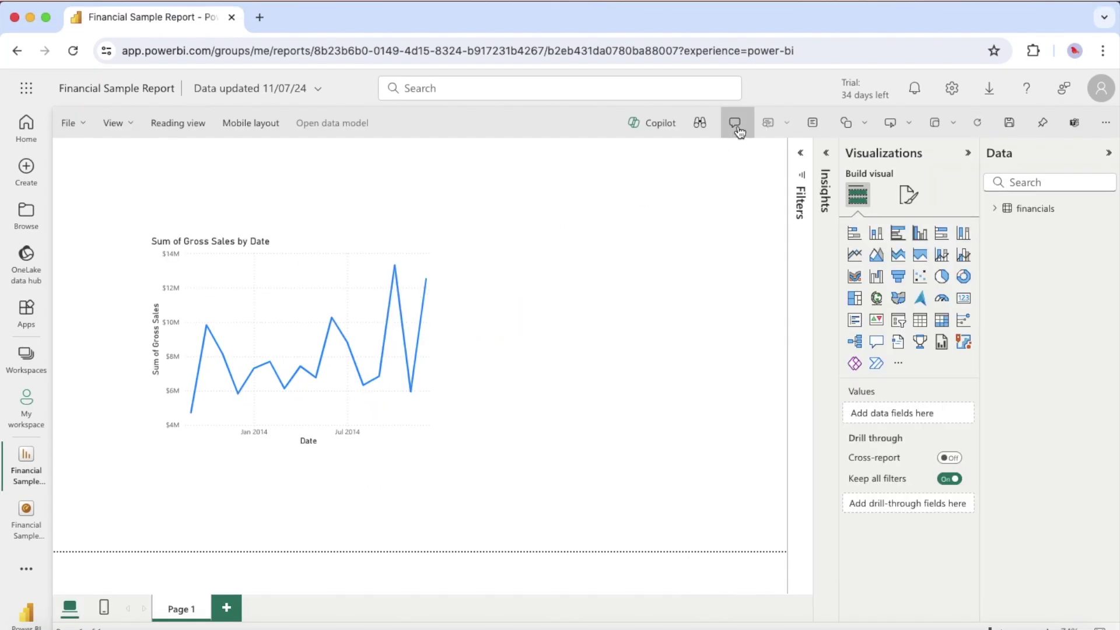
{"action": "left_click", "coordinate": [736, 123]}
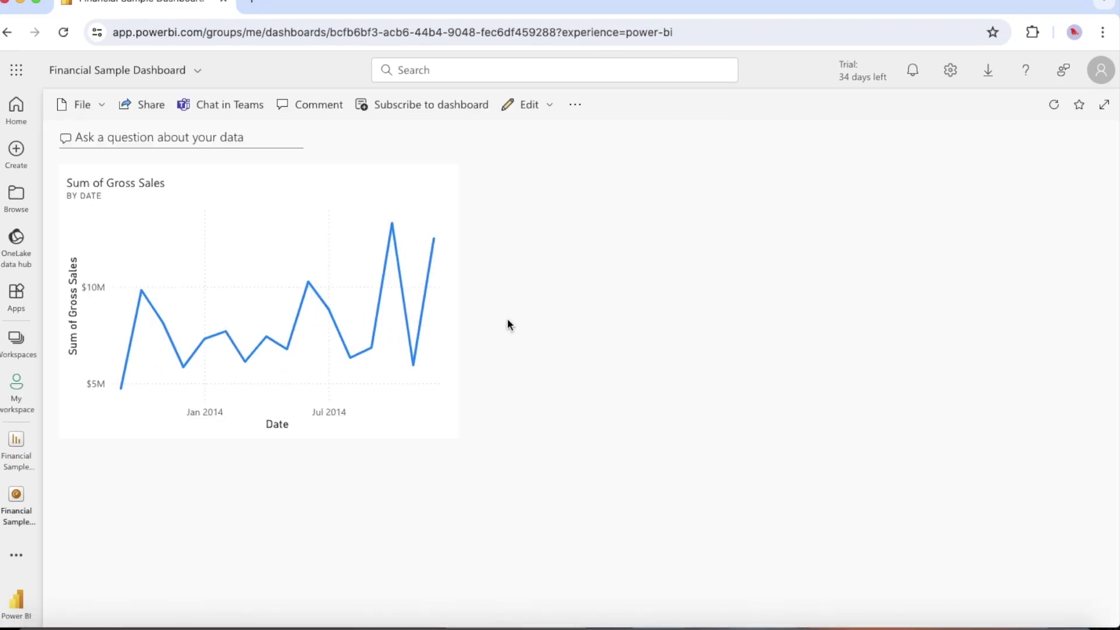
{"action": "left_click", "coordinate": [93, 138]}
{"action": "left_click_drag", "start_coordinate": [93, 138], "coordinate": [298, 162]}
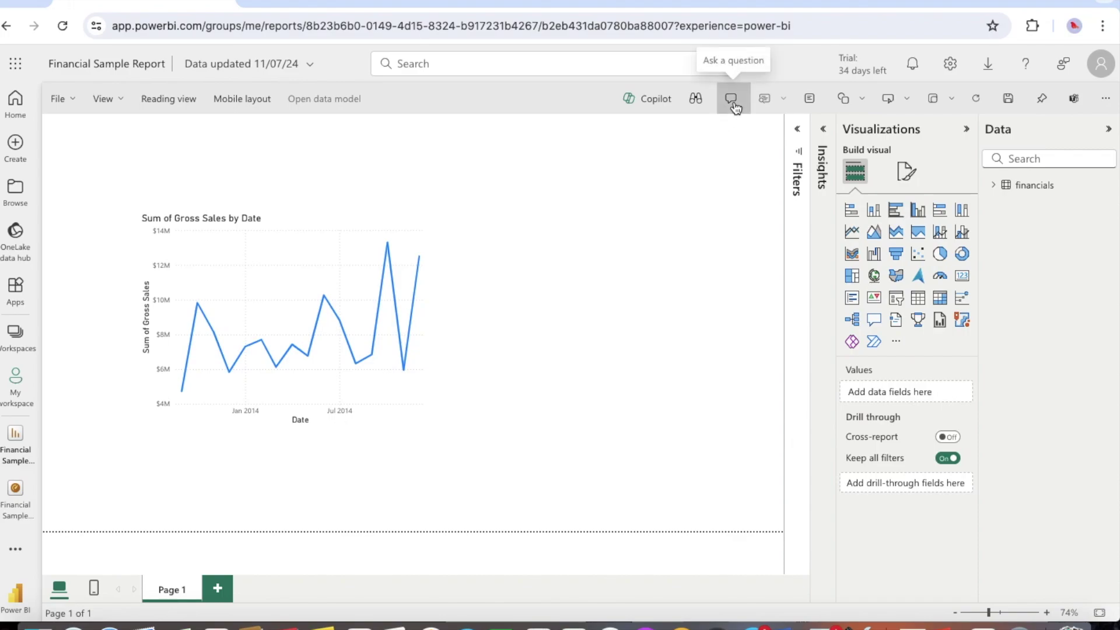
{"action": "left_click", "coordinate": [731, 100]}
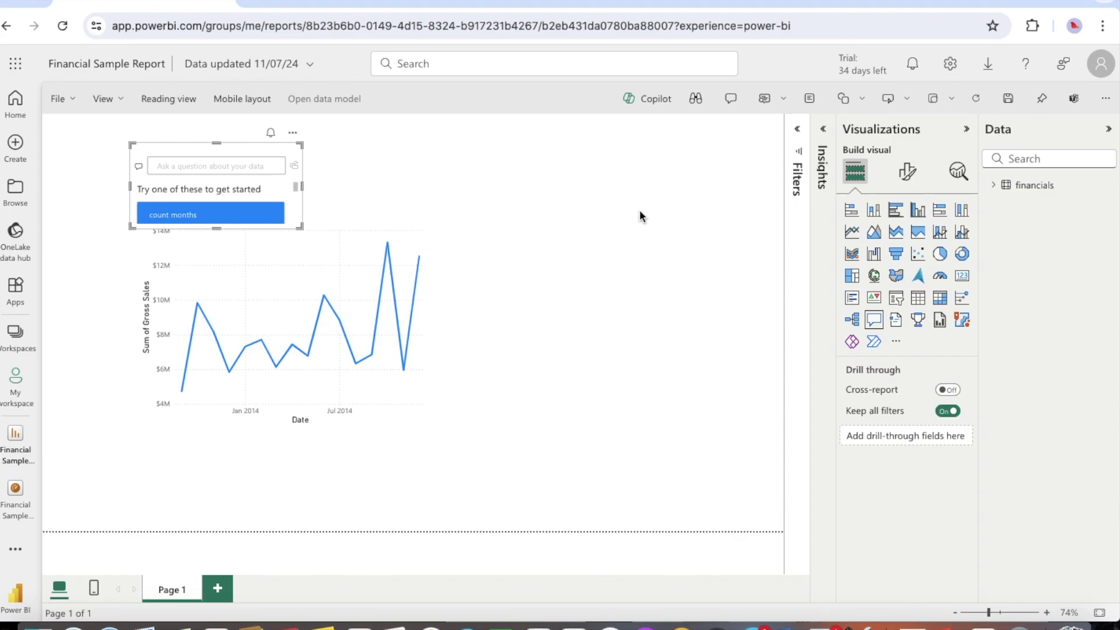
{"action": "left_click", "coordinate": [734, 106]}
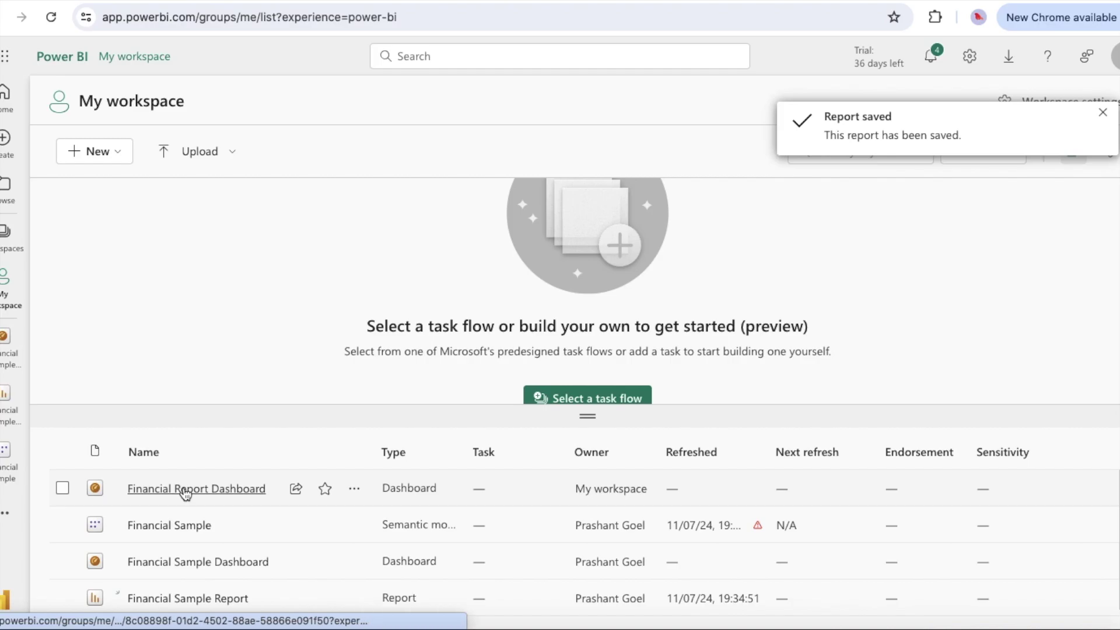
On Financial Report Dashboard, ask Q&A 'what is the average sales' to get $169.61K
{"action": "left_click", "coordinate": [185, 490]}
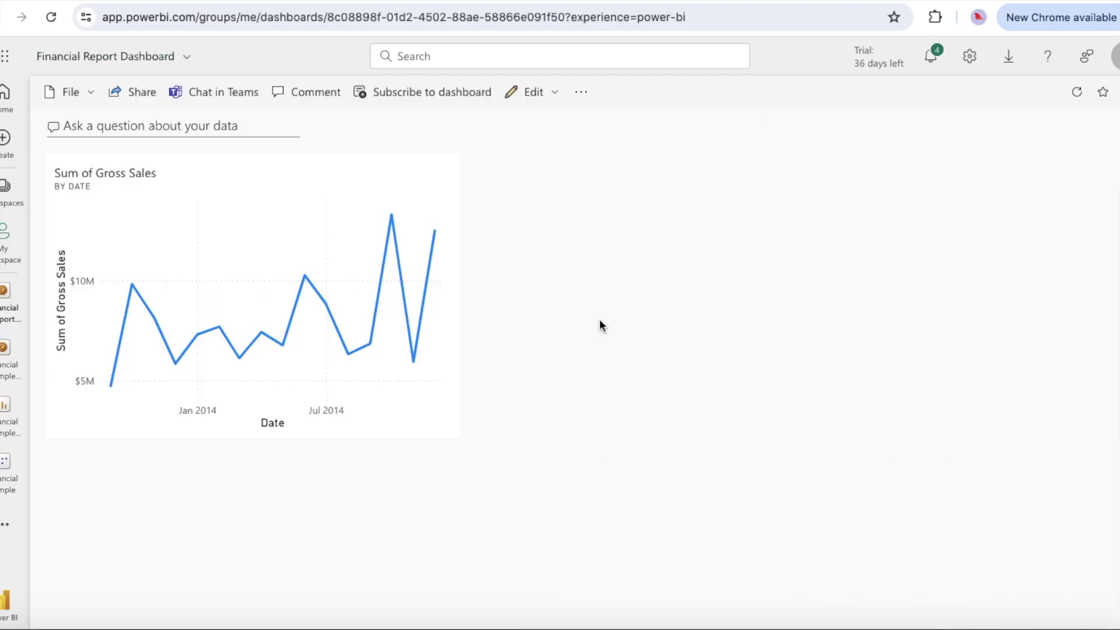
{"action": "left_click", "coordinate": [145, 128]}
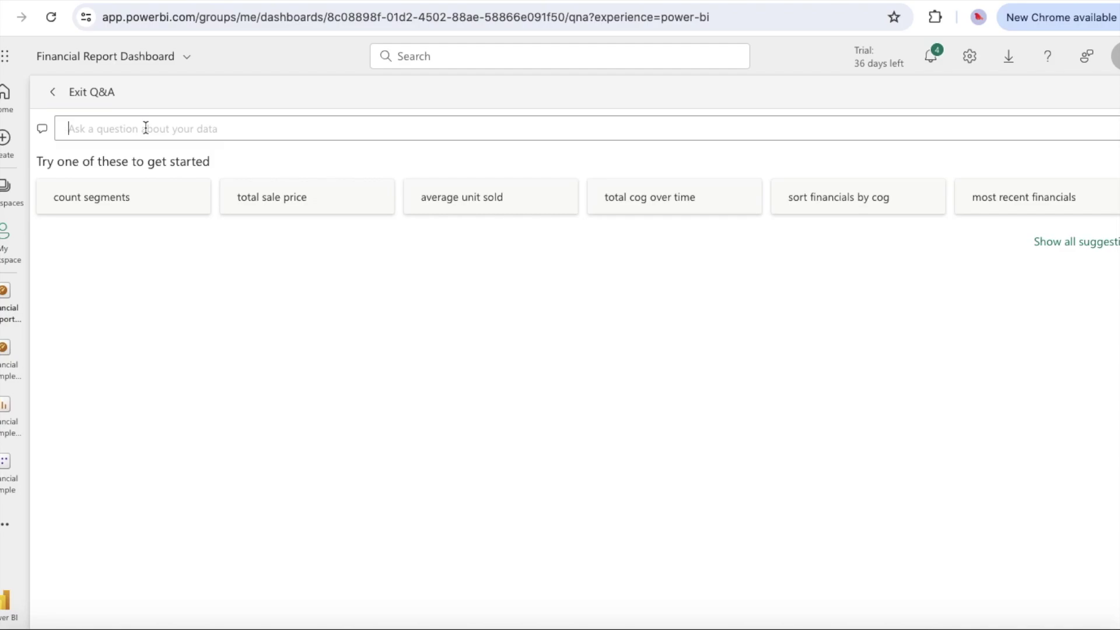
{"action": "type", "text": "whats"}
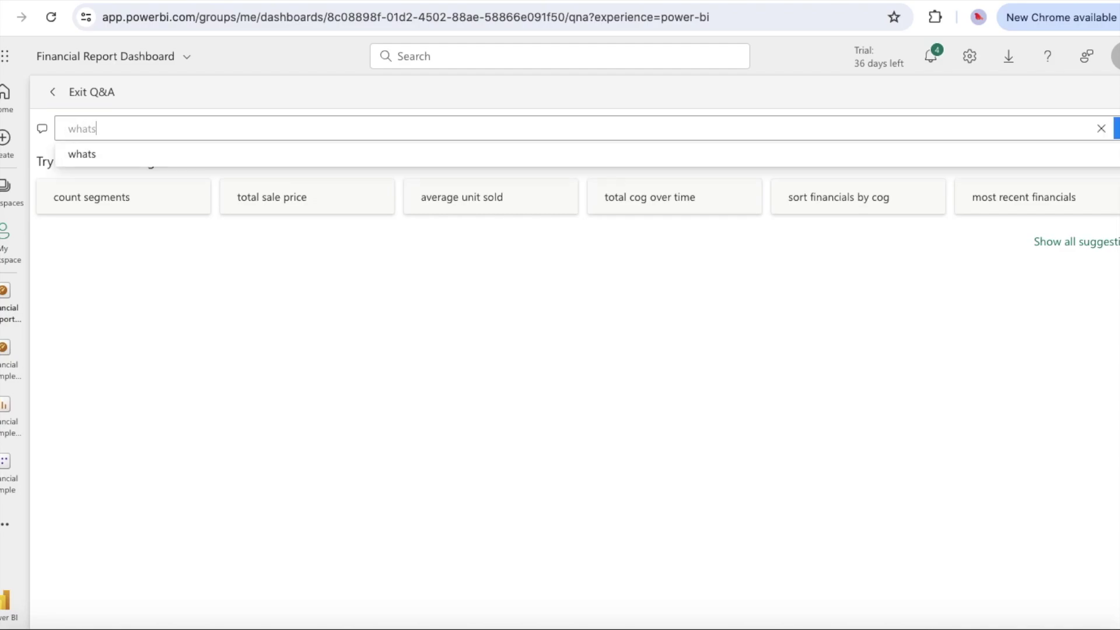
{"action": "key", "text": "BackSpace"}
{"action": "type", "text": "is the a"}
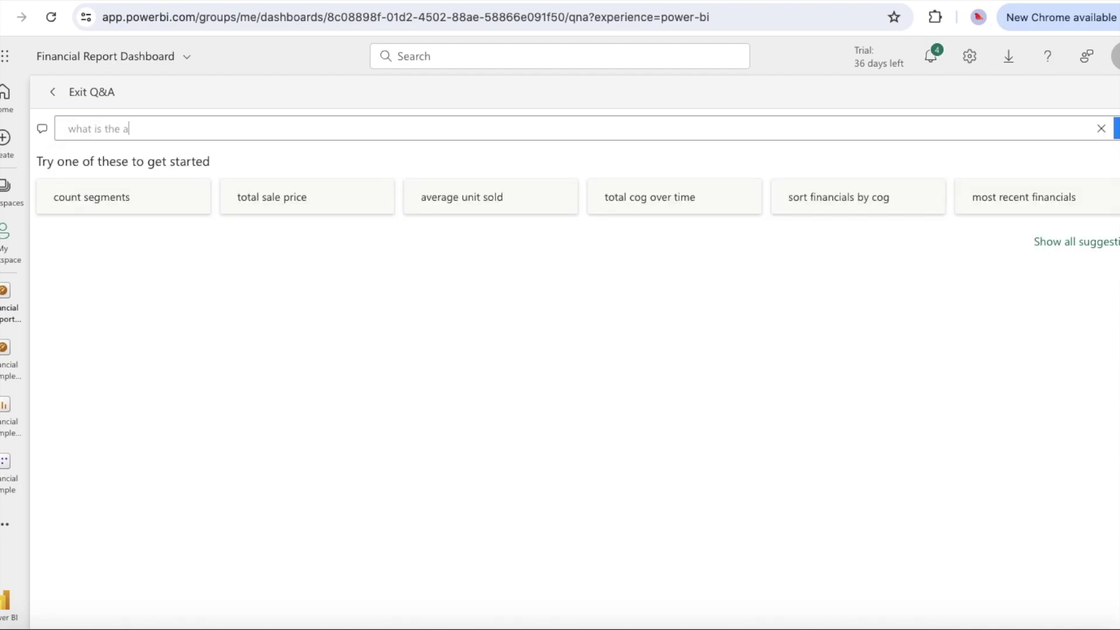
{"action": "type", "text": "verage sales"}
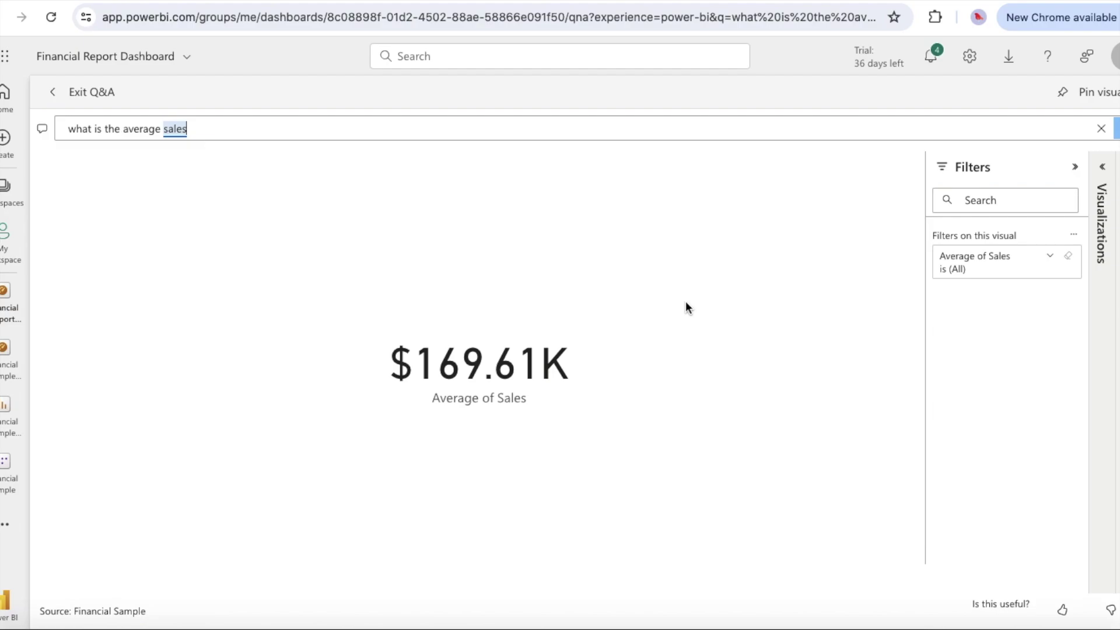
{"action": "left_click", "coordinate": [1065, 90]}
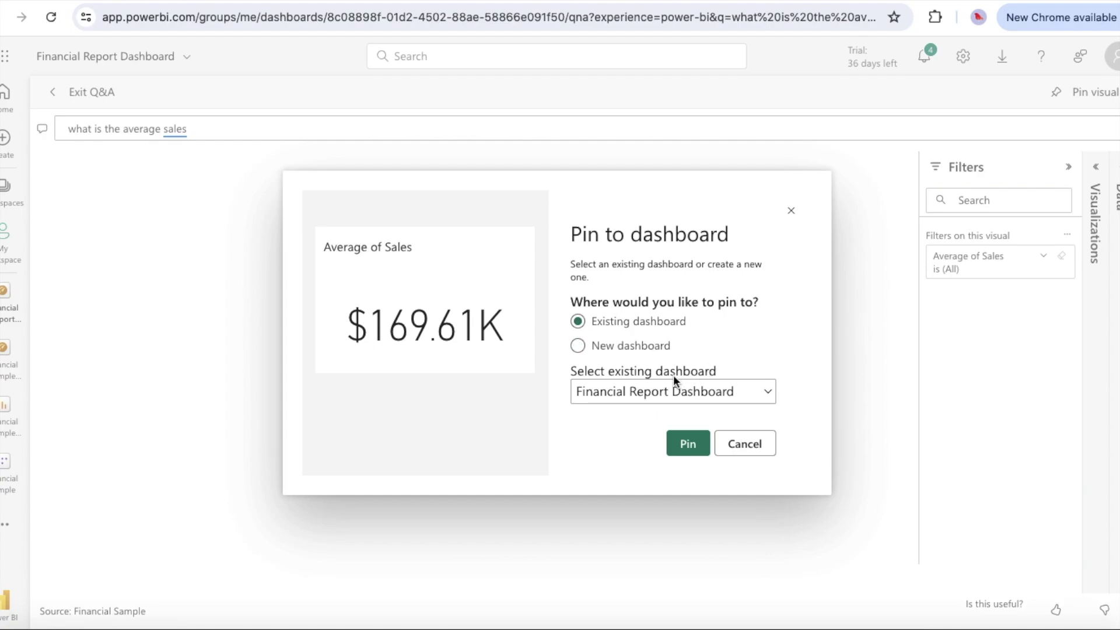
Pin the $169.61K average sales card and the profit-by-country map to Financial Report Dashboard
{"action": "left_click", "coordinate": [696, 450]}
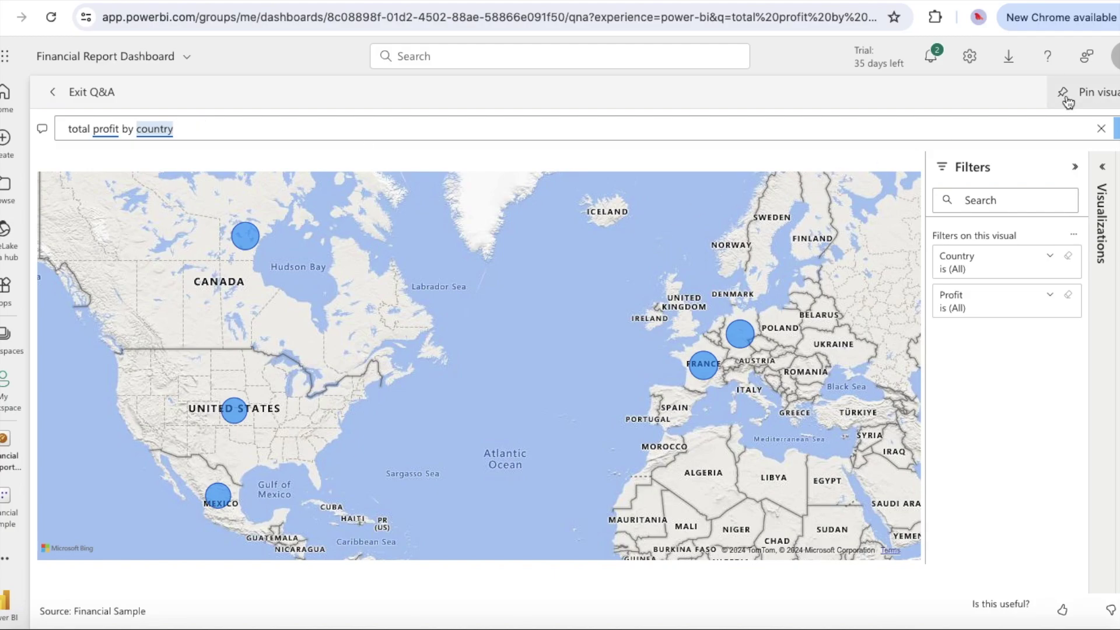
{"action": "left_click", "coordinate": [1065, 93]}
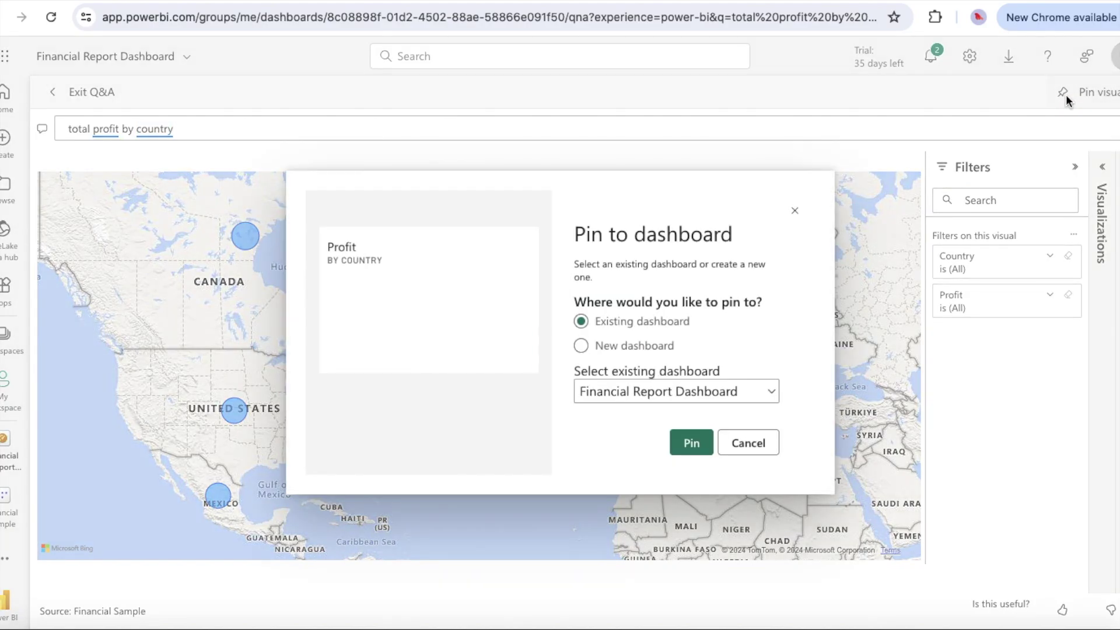
{"action": "left_click", "coordinate": [691, 438]}
{"action": "left_click", "coordinate": [1037, 197]}
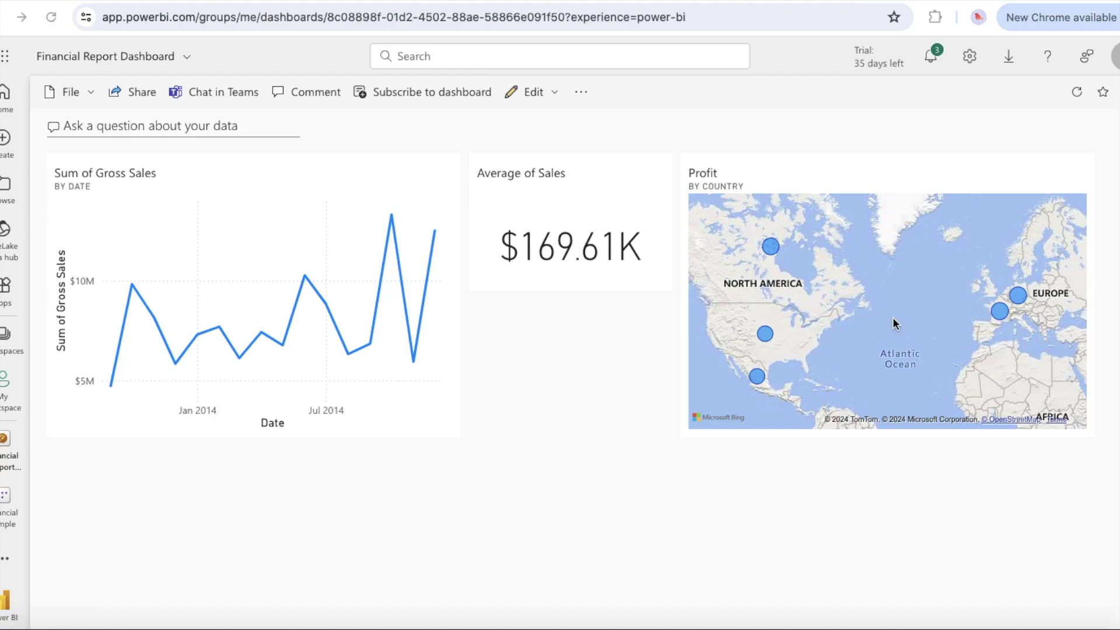
Change the profit question to 'total profit by country as bar' to get a bar chart
{"action": "left_click", "coordinate": [954, 289]}
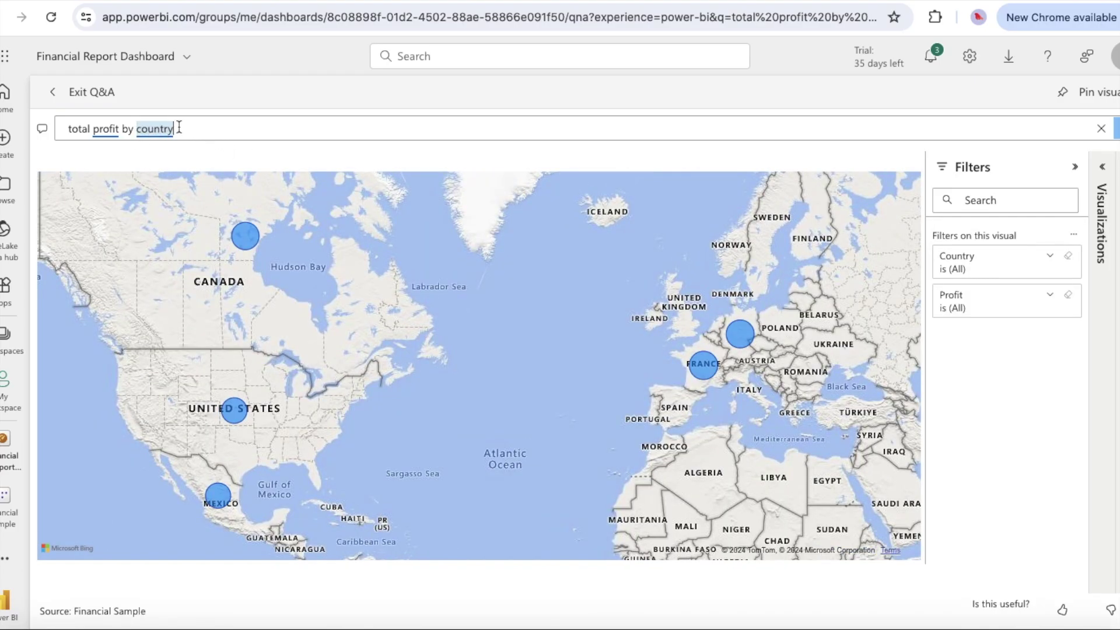
{"action": "type", "text": "as"}
{"action": "type", "text": "dar"}
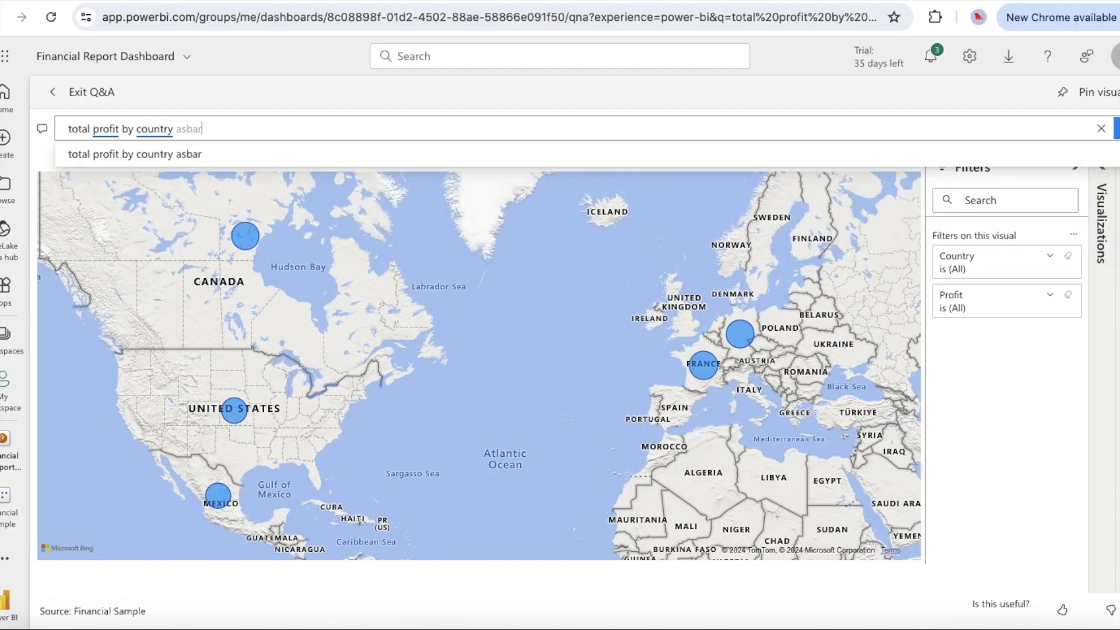
{"action": "key", "text": "BackSpace"}
{"action": "key", "text": "BackSpace"}
{"action": "key", "text": "BackSpace"}
{"action": "key", "text": "BackSpace"}
{"action": "type", "text": "s bar"}
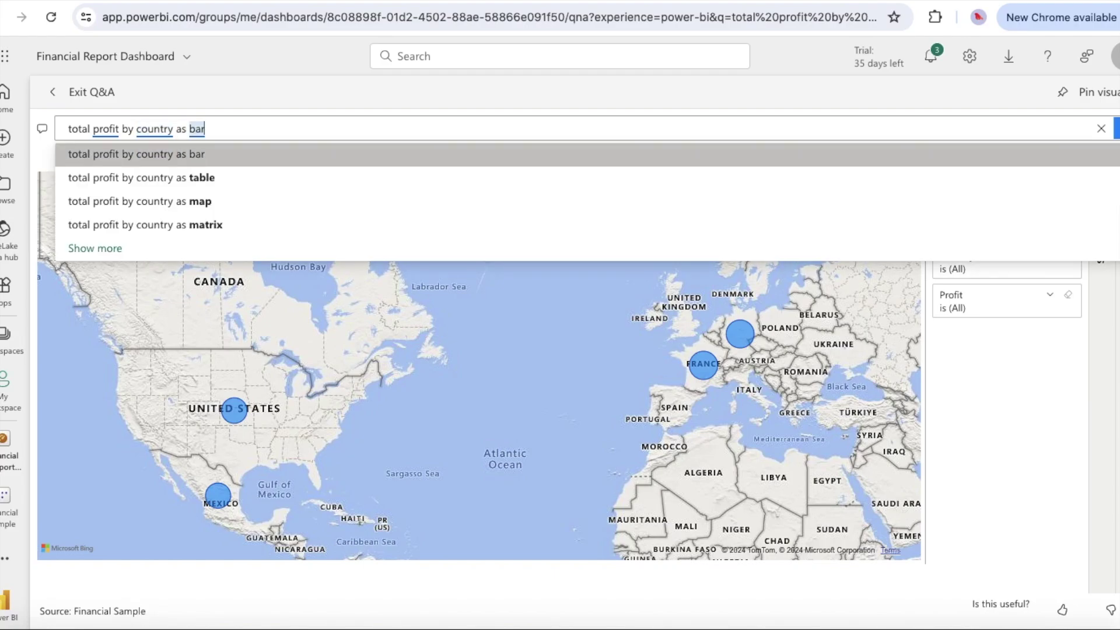
{"action": "key", "text": "Return"}
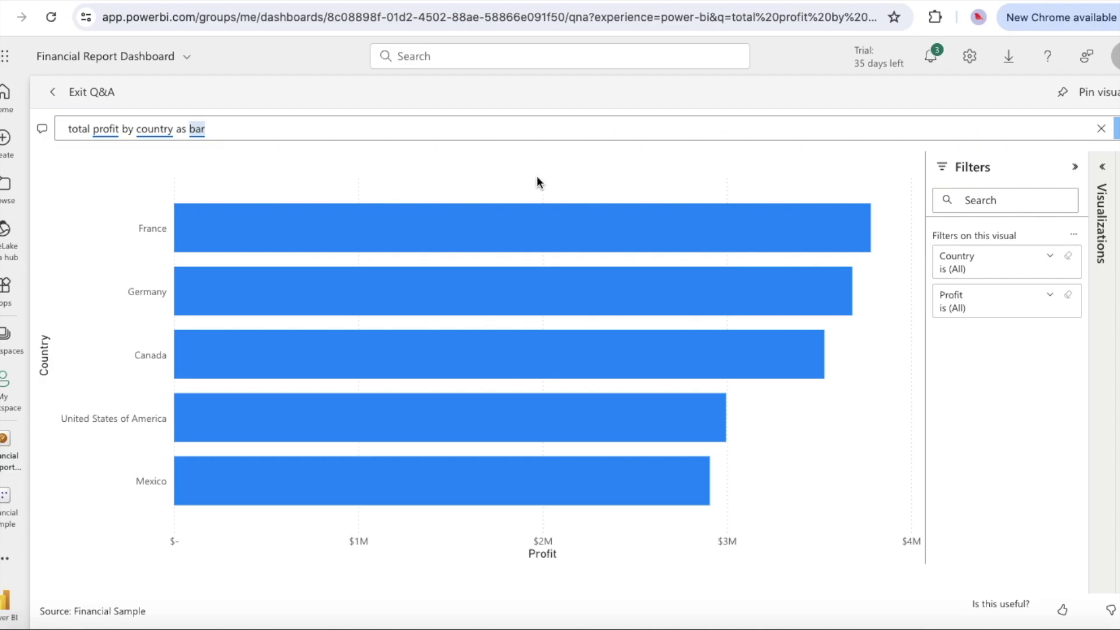
Pin the profit-by-country bar chart to Financial Report Dashboard and shorten the Gross Sales tile
{"action": "left_click", "coordinate": [1068, 94]}
{"action": "left_click", "coordinate": [691, 443]}
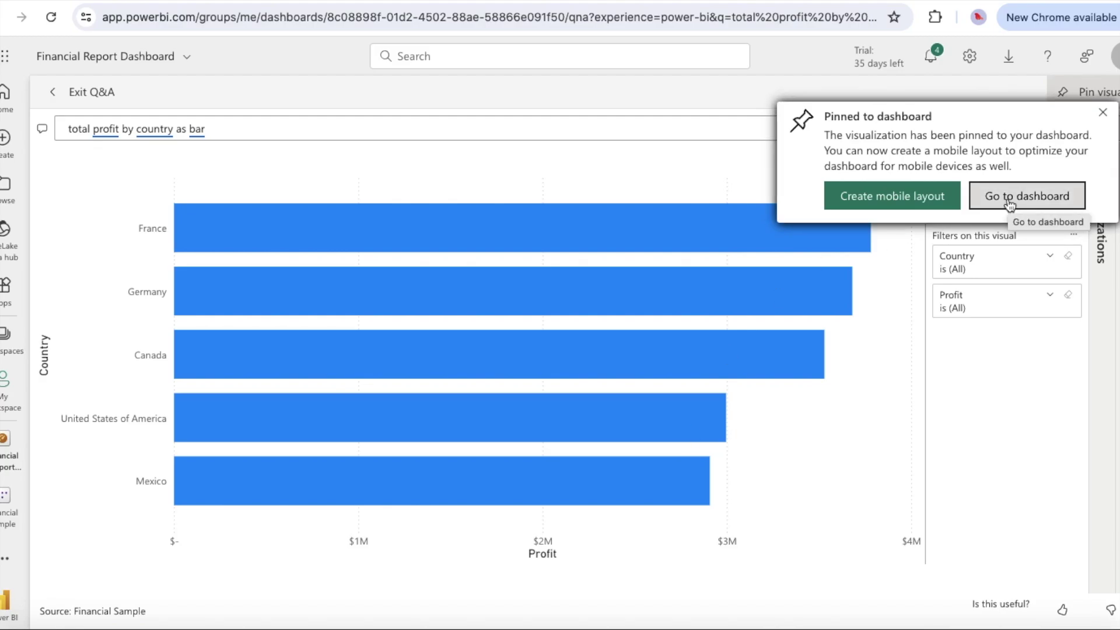
{"action": "left_click", "coordinate": [56, 92]}
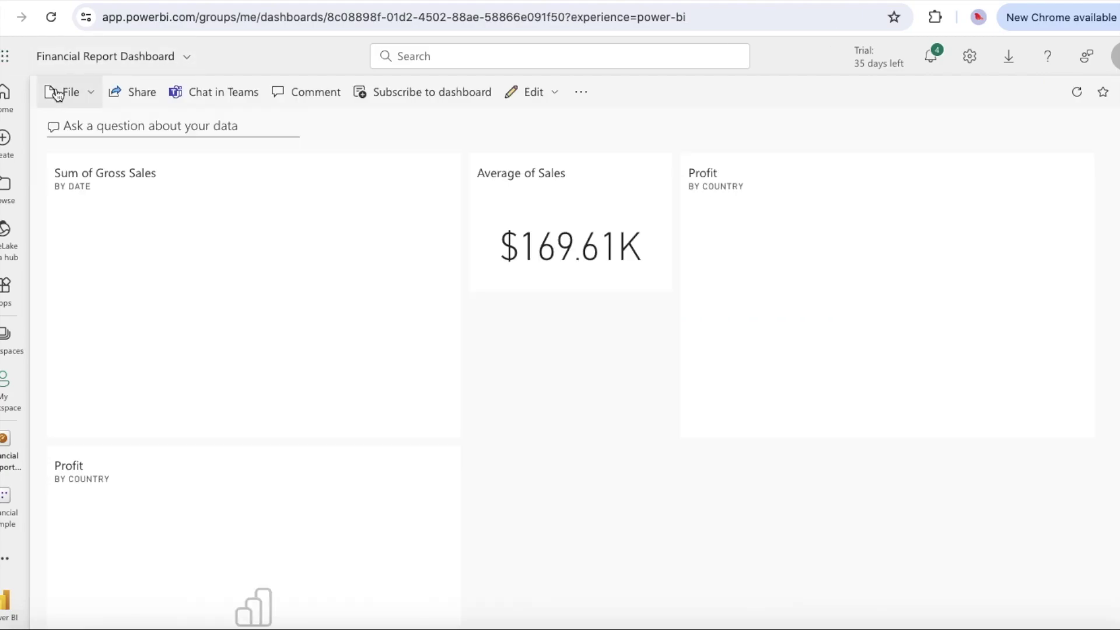
{"action": "scroll", "coordinate": [563, 382], "scroll_direction": "down", "scroll_amount": 2}
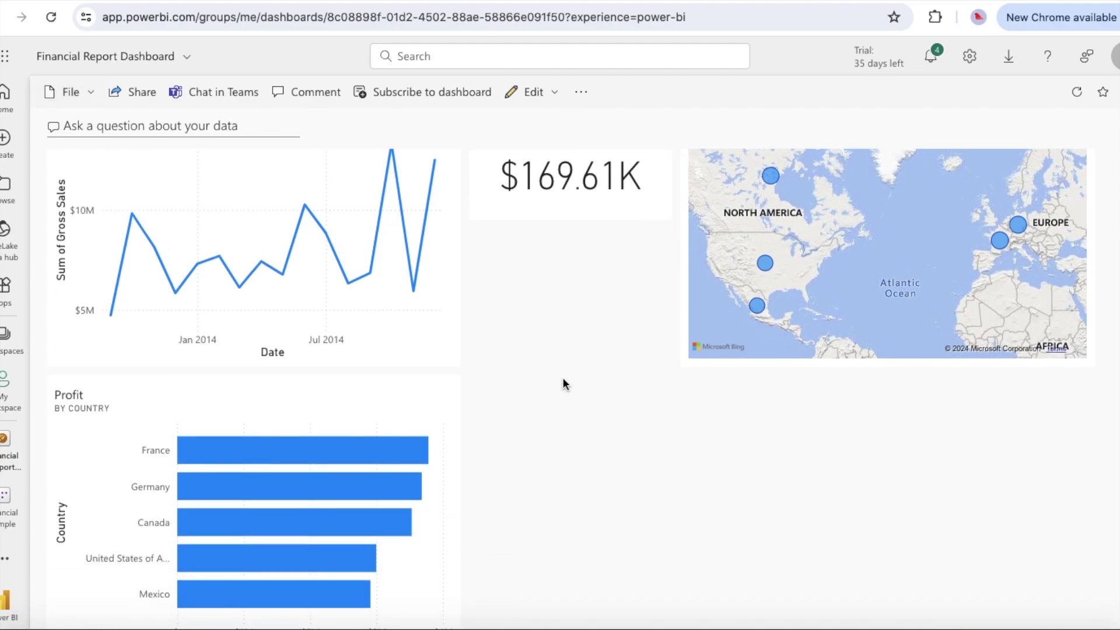
{"action": "scroll", "coordinate": [563, 382], "scroll_direction": "up", "scroll_amount": 2}
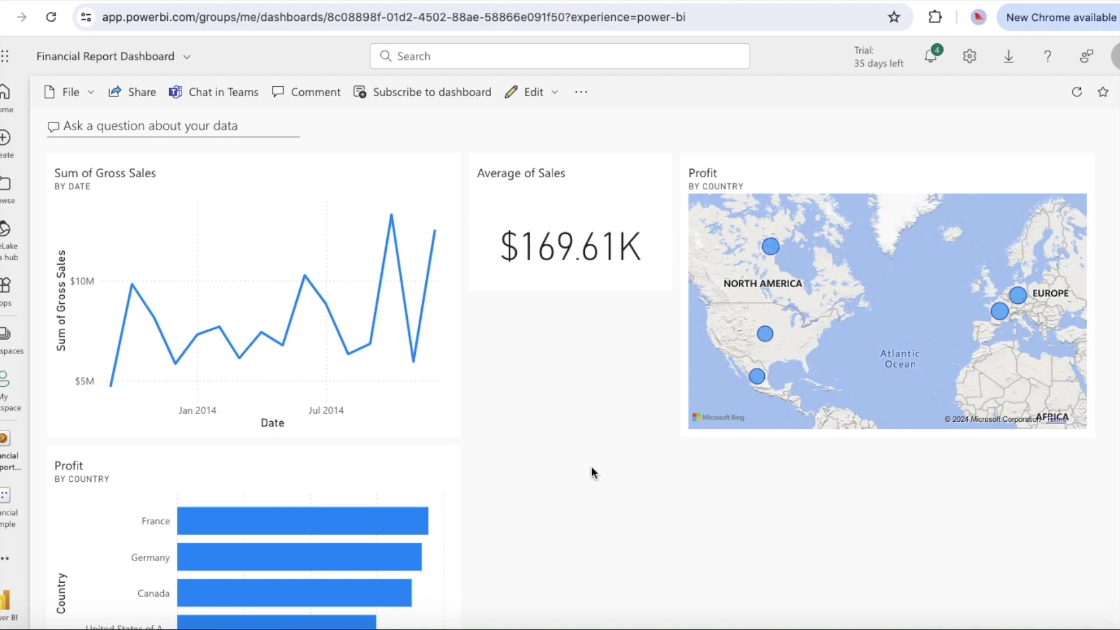
{"action": "left_click_drag", "start_coordinate": [452, 430], "coordinate": [456, 283]}
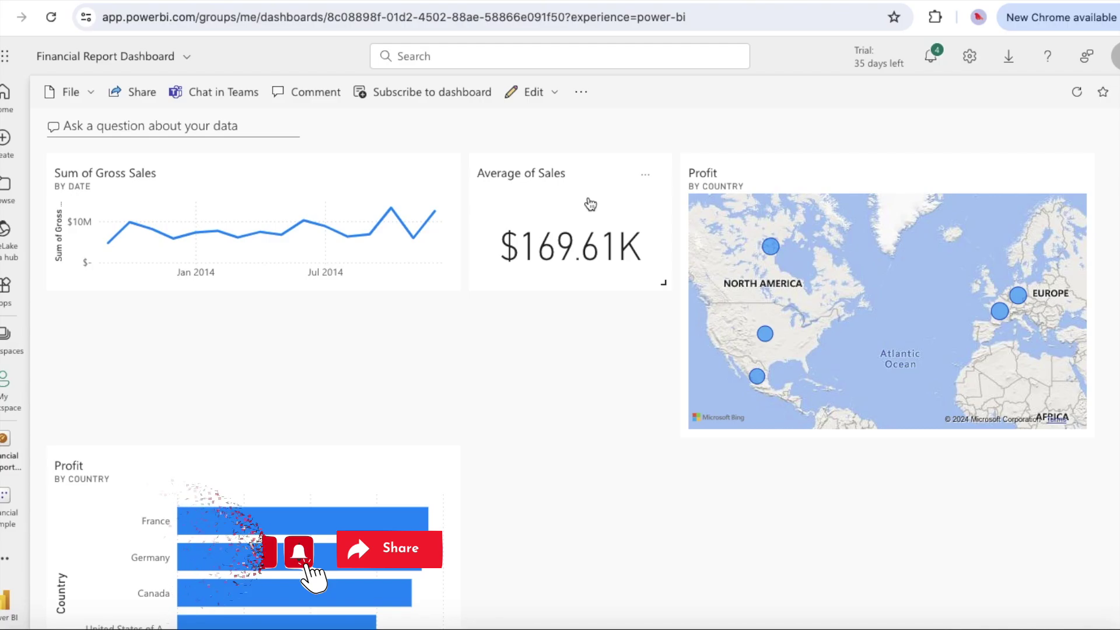
Change the $169.61K card tile's title from 'Average of Sales' to 'Sales Average'
{"action": "left_click", "coordinate": [645, 175]}
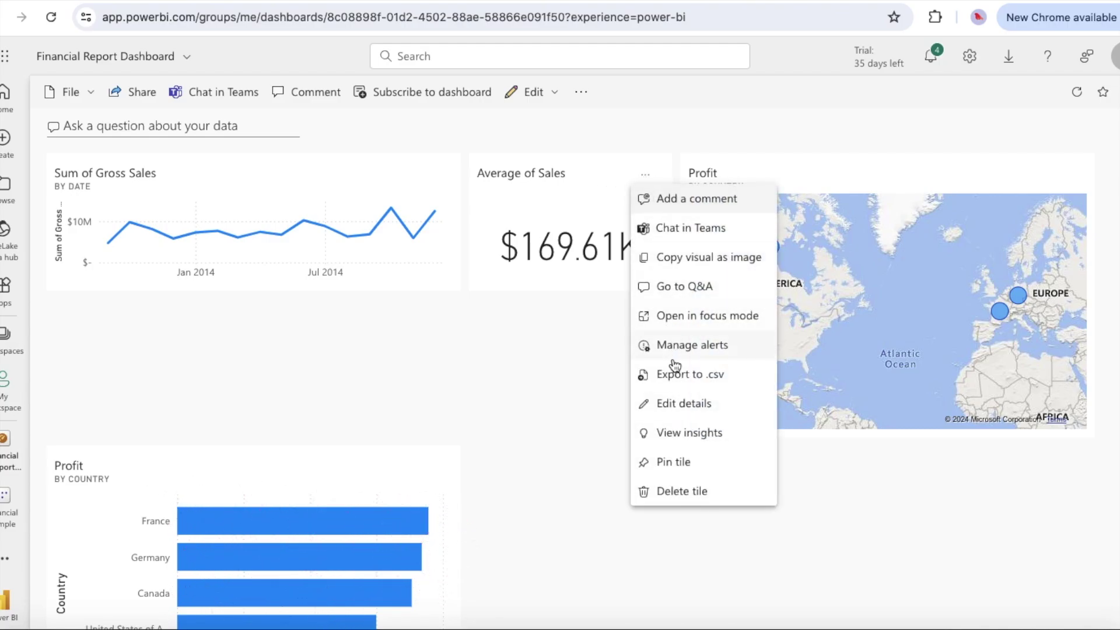
{"action": "left_click", "coordinate": [685, 412]}
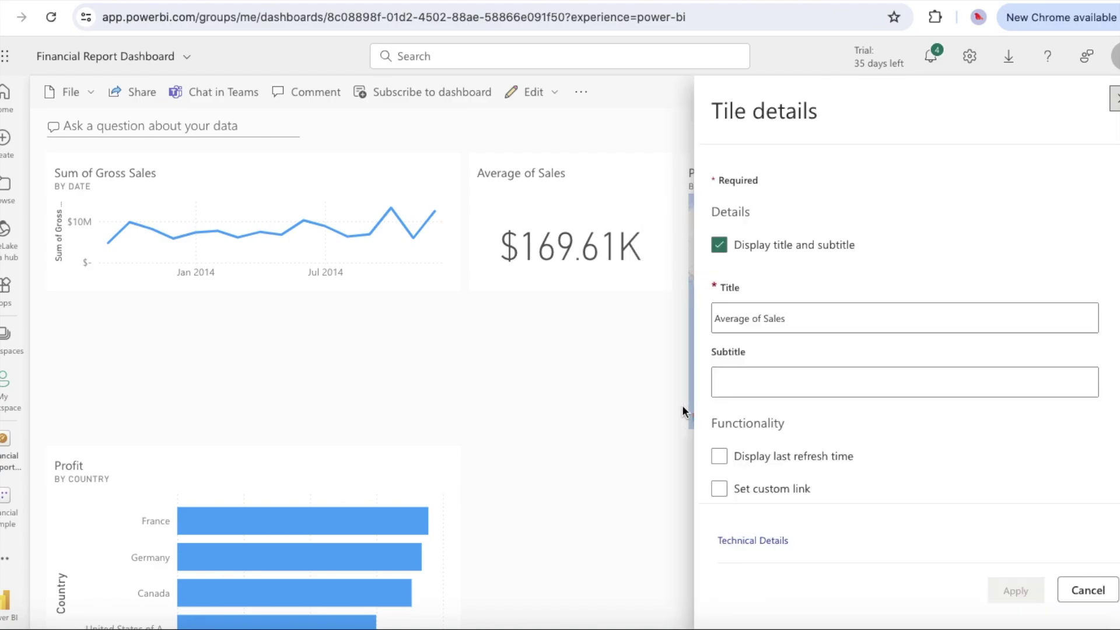
{"action": "left_click_drag", "start_coordinate": [789, 315], "coordinate": [688, 315]}
{"action": "type", "text": "Sa"}
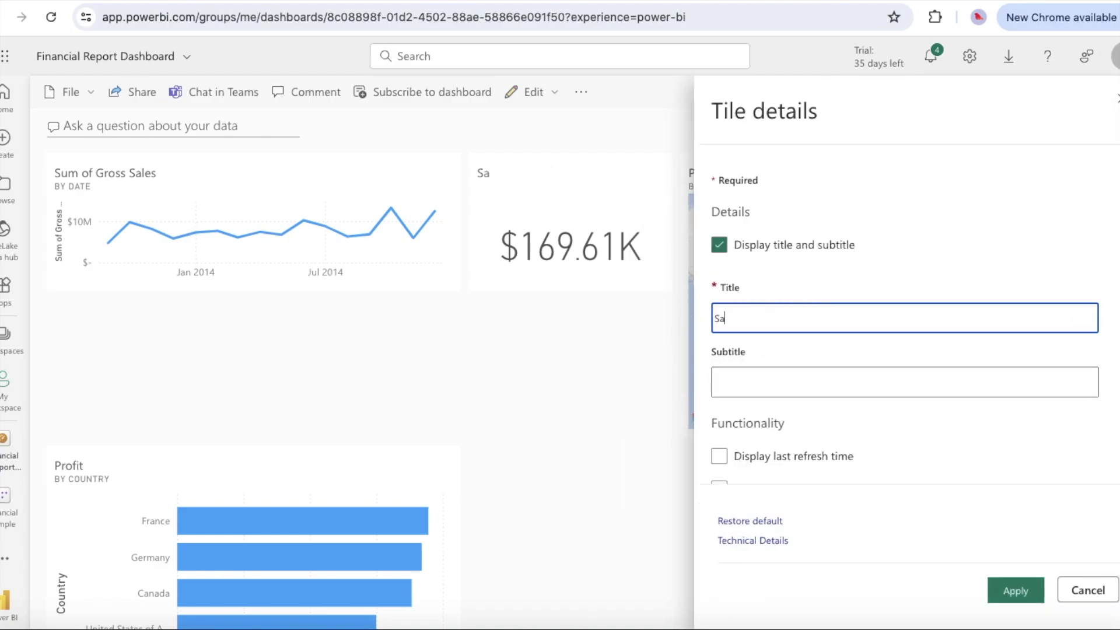
{"action": "type", "text": "les Average"}
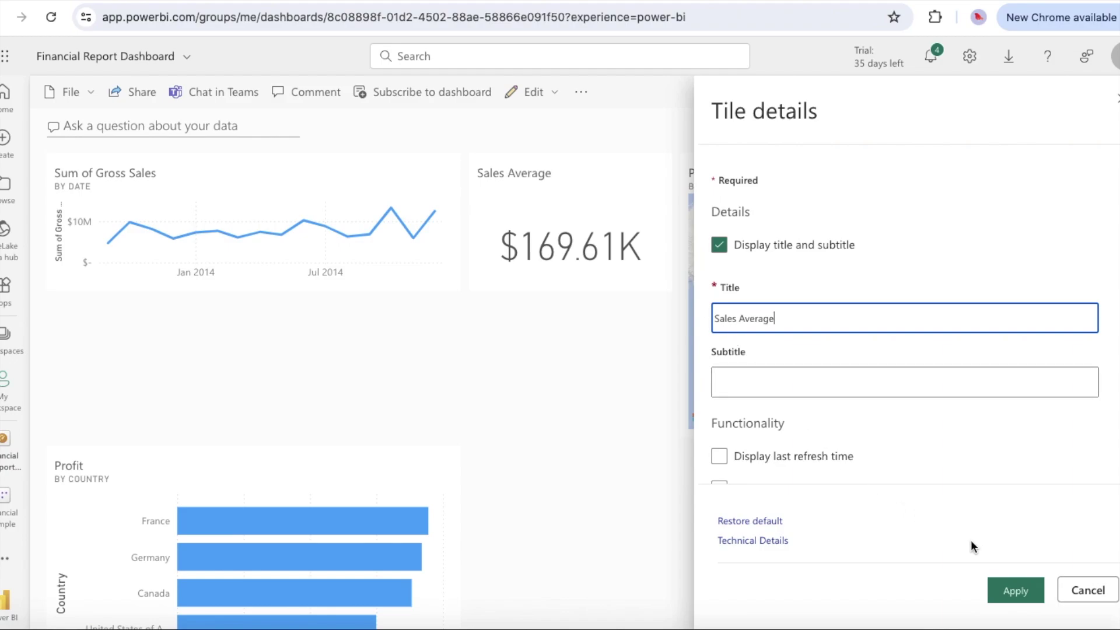
{"action": "left_click", "coordinate": [1009, 586]}
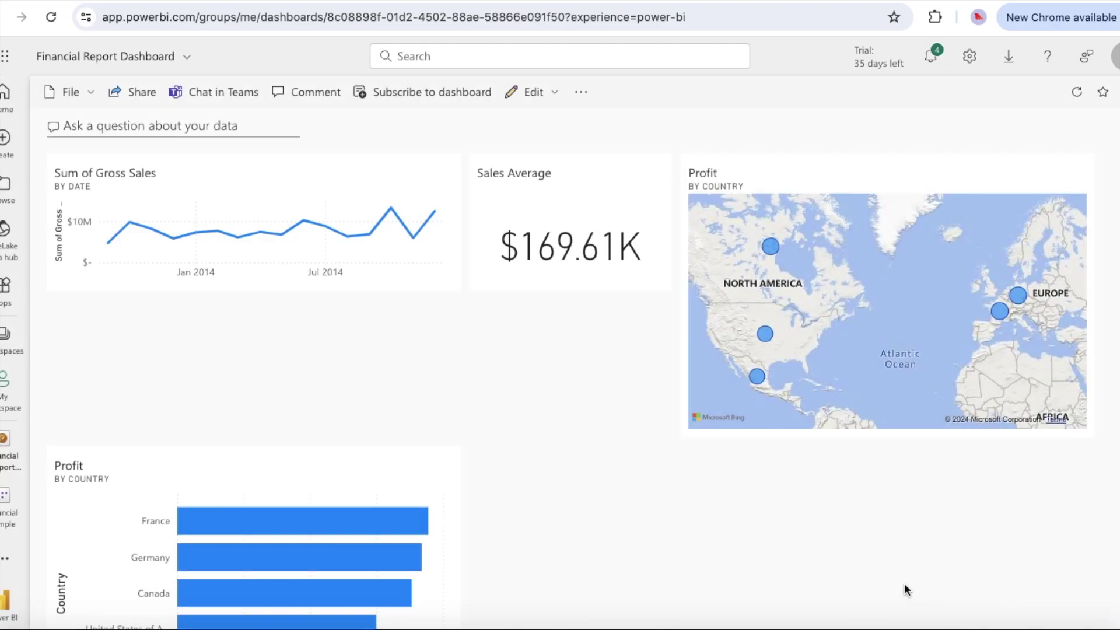